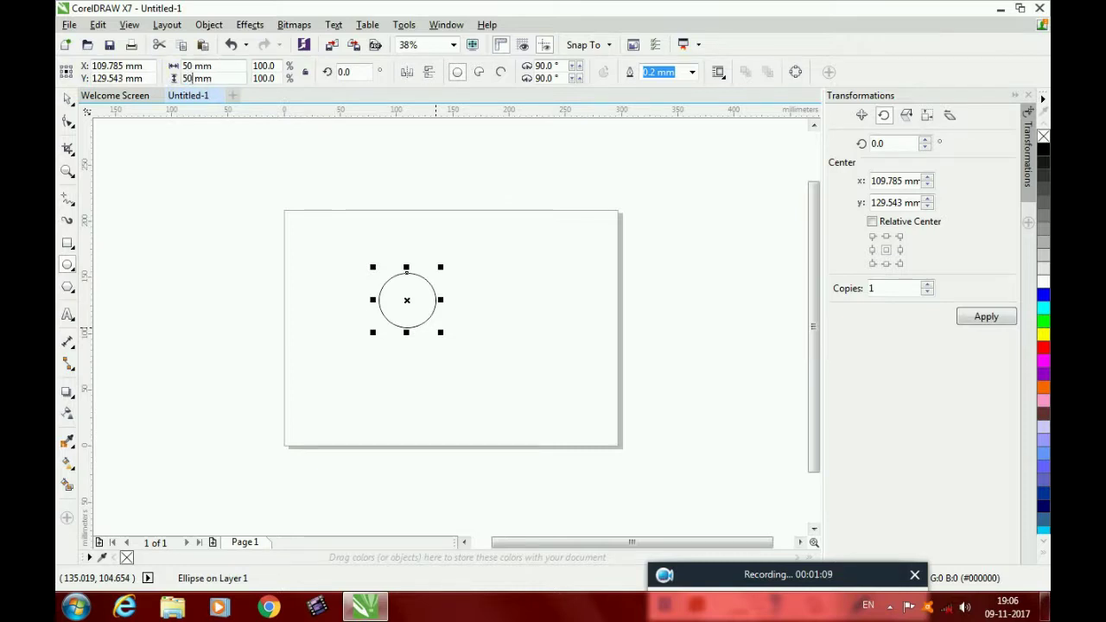
Set the circle's height to 50 mm and place a duplicate of the circle to its upper right
key("Return")
left_click(374, 384)
left_click(388, 314)
key("ctrl+d")
left_click_drag(412, 295, 507, 284)
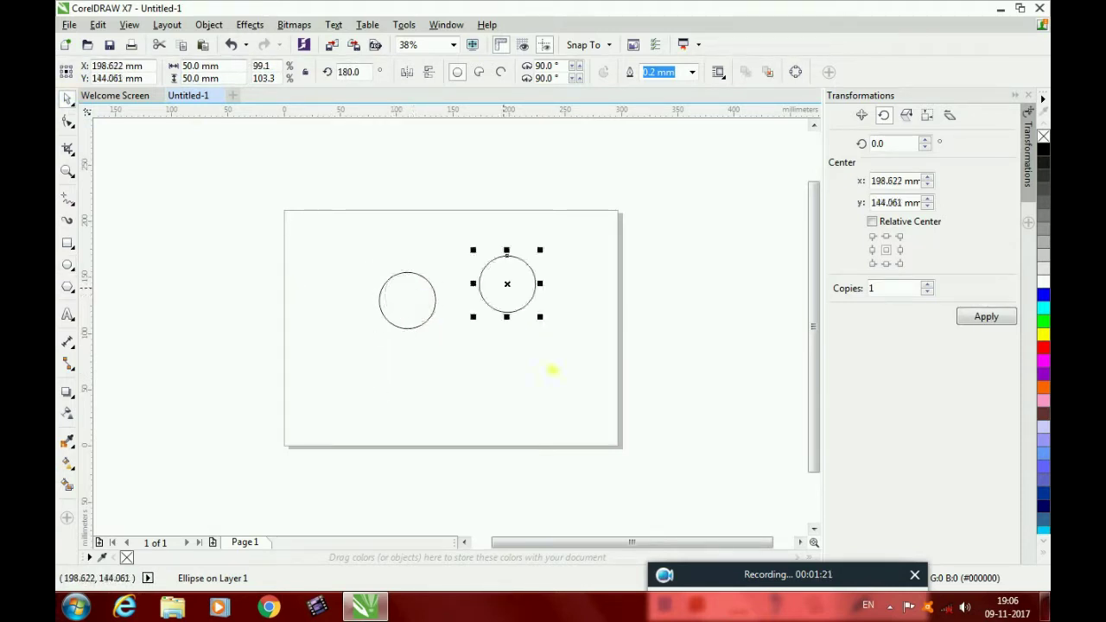
Fill the original circle with red and set its outline width to None
left_click(406, 329)
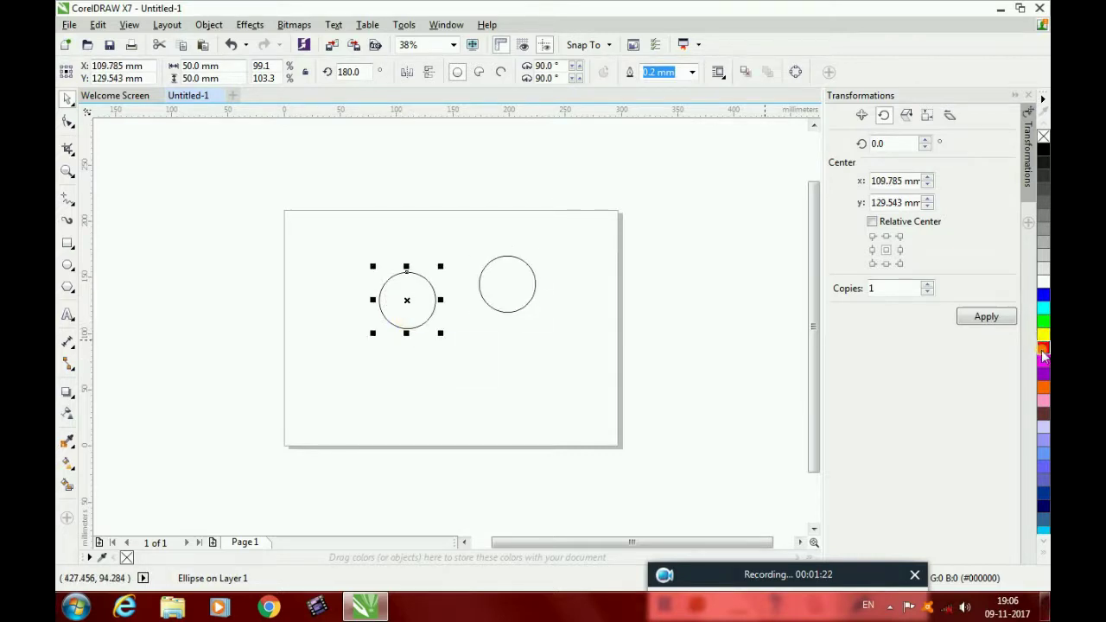
left_click_drag(332, 473, 446, 298)
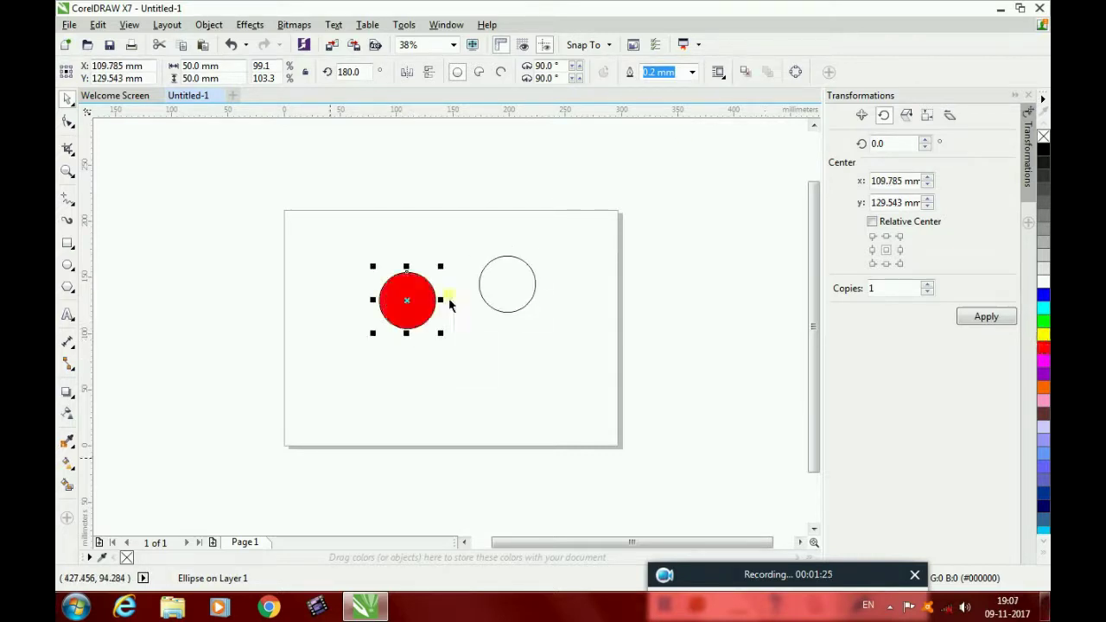
left_click(691, 73)
left_click(653, 88)
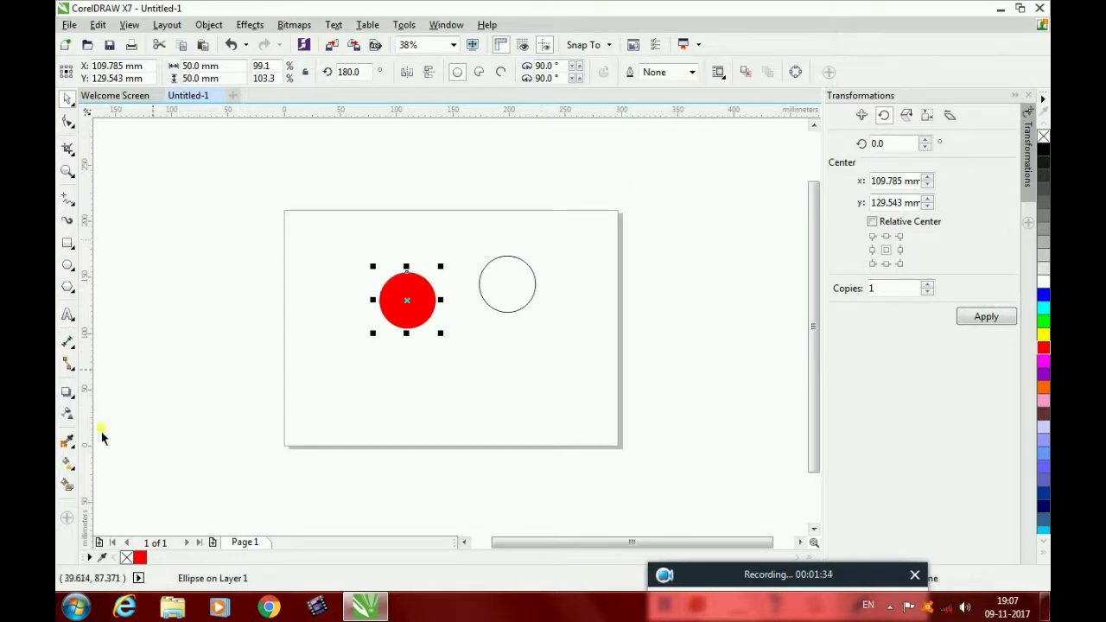
Apply a linear transparency to the red circle, fading from opaque at its top to 100% transparent at its bottom
left_click(69, 416)
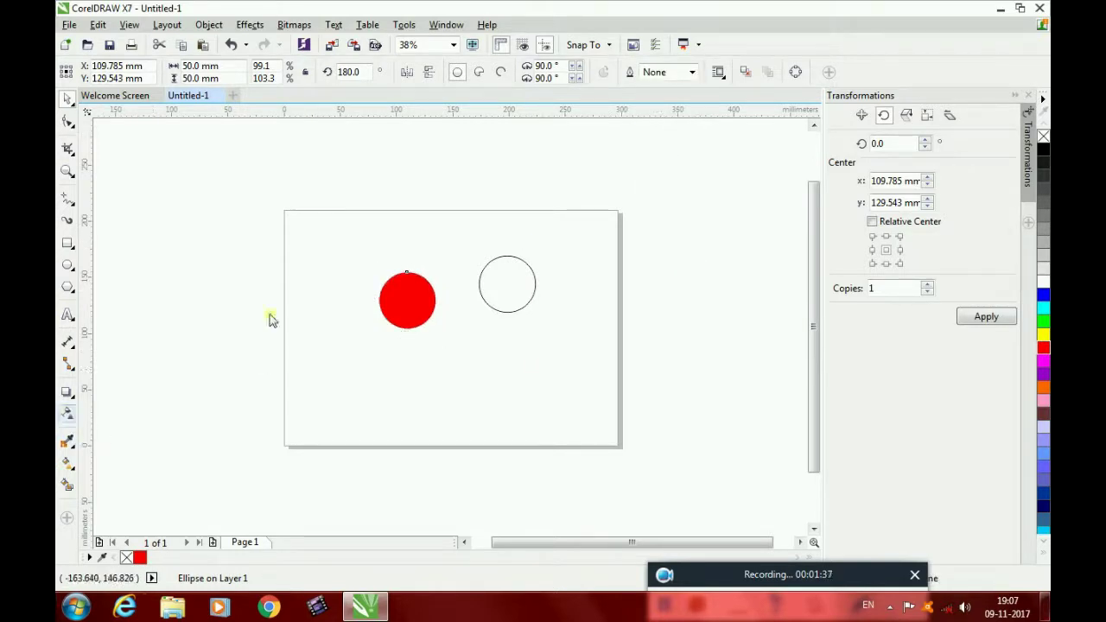
left_click(412, 275)
left_click_drag(411, 275, 406, 327)
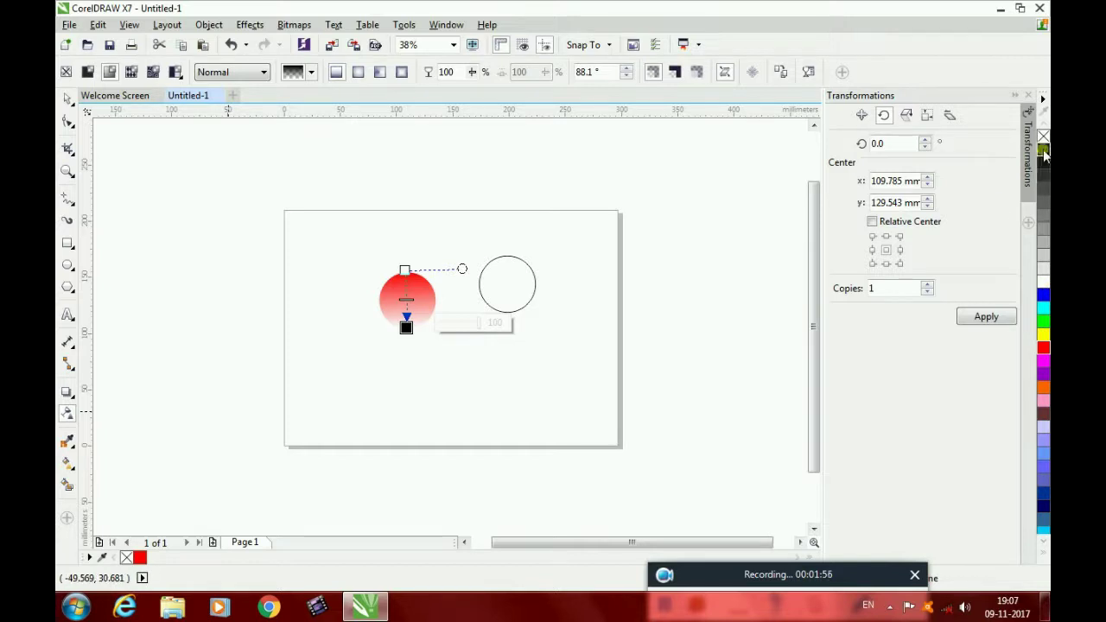
left_click_drag(723, 275, 408, 329)
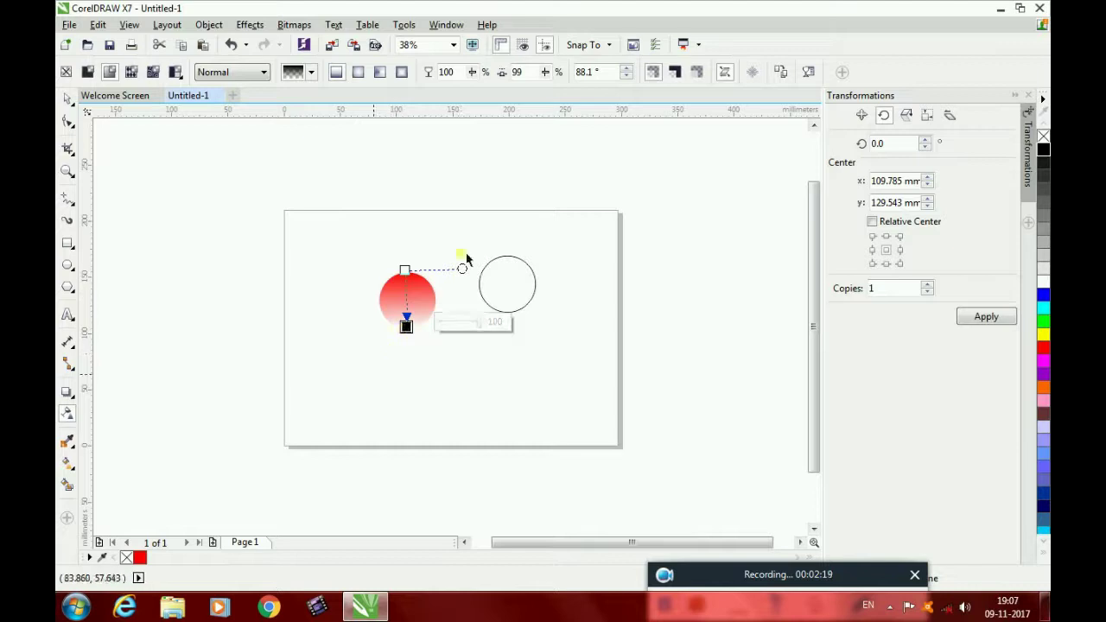
Create two copies of the red circle by rotating it in 120° increments about its bottom centre, one copy at a time
left_click(68, 97)
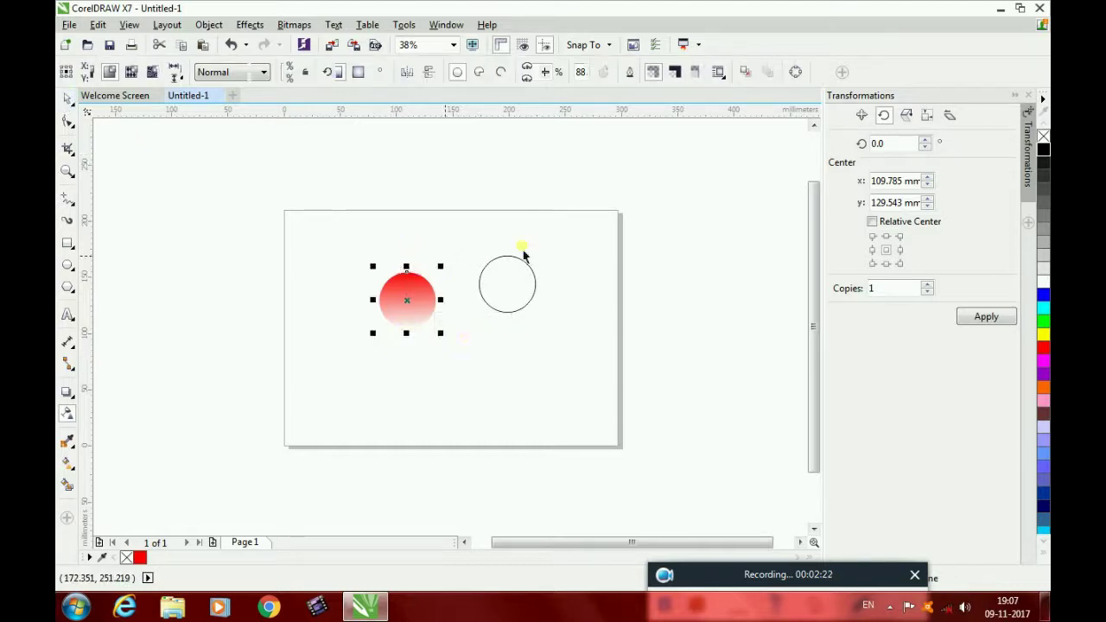
double_click(878, 144)
type("12")
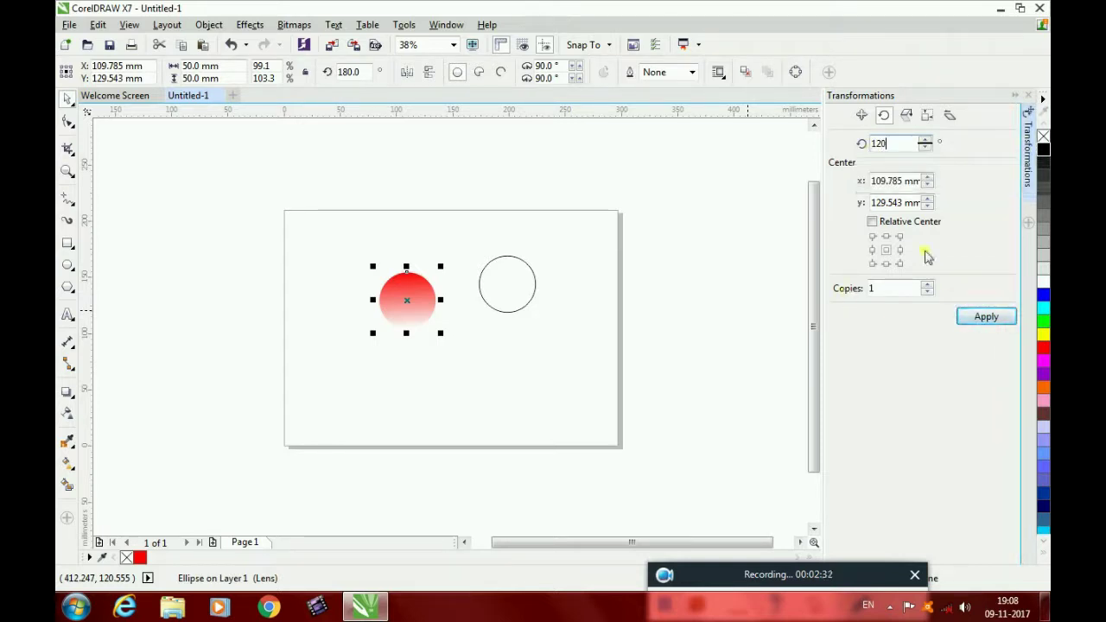
left_click(985, 330)
left_click(981, 324)
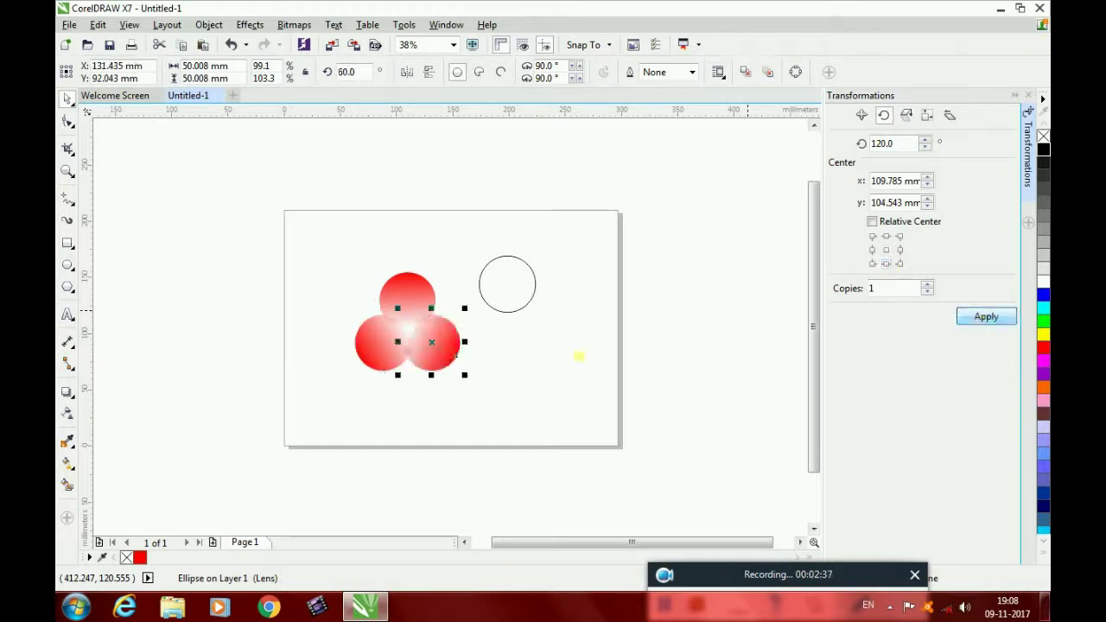
Align the unfilled circle with the top red circle and copy it twice at 120° about its bottom centre
scroll(442, 334, "up", 2)
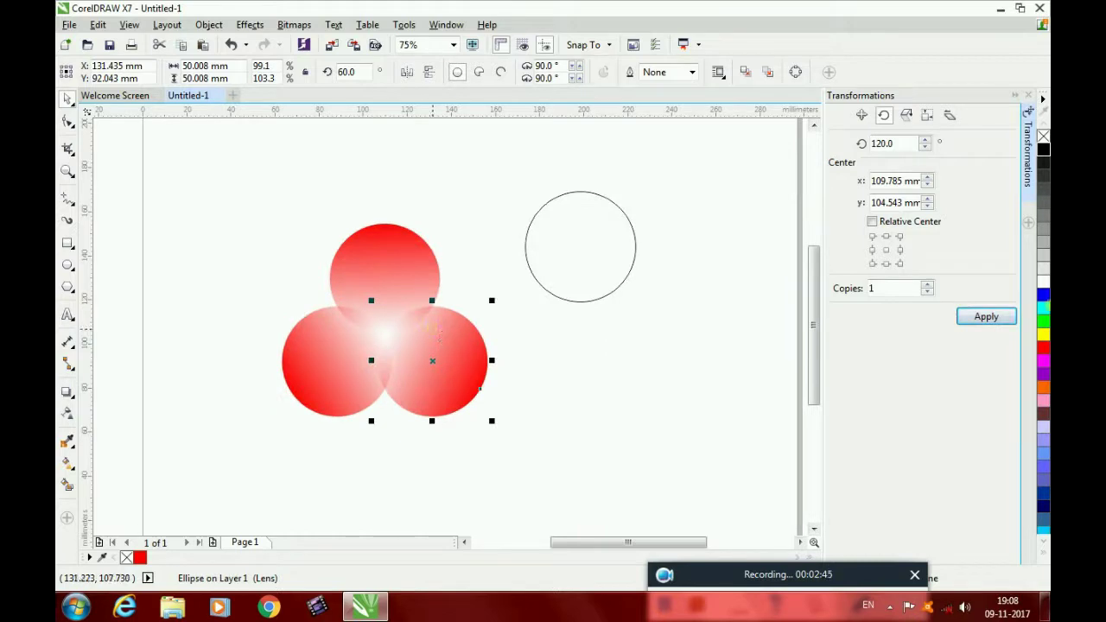
left_click(605, 198)
left_click_drag(504, 267, 385, 280)
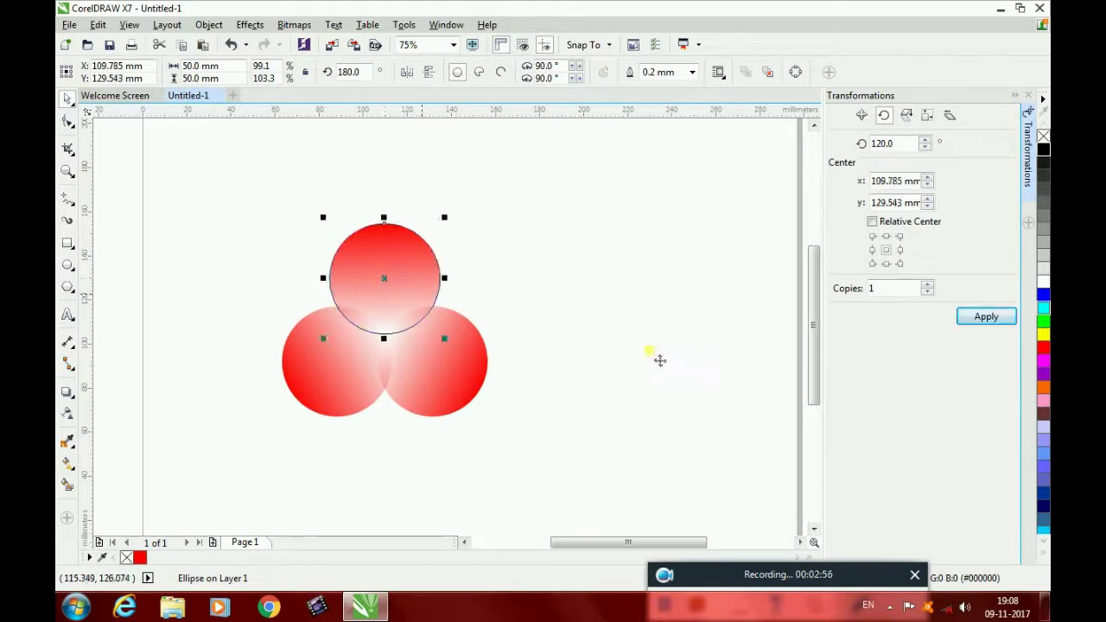
left_click(985, 319)
left_click(980, 322)
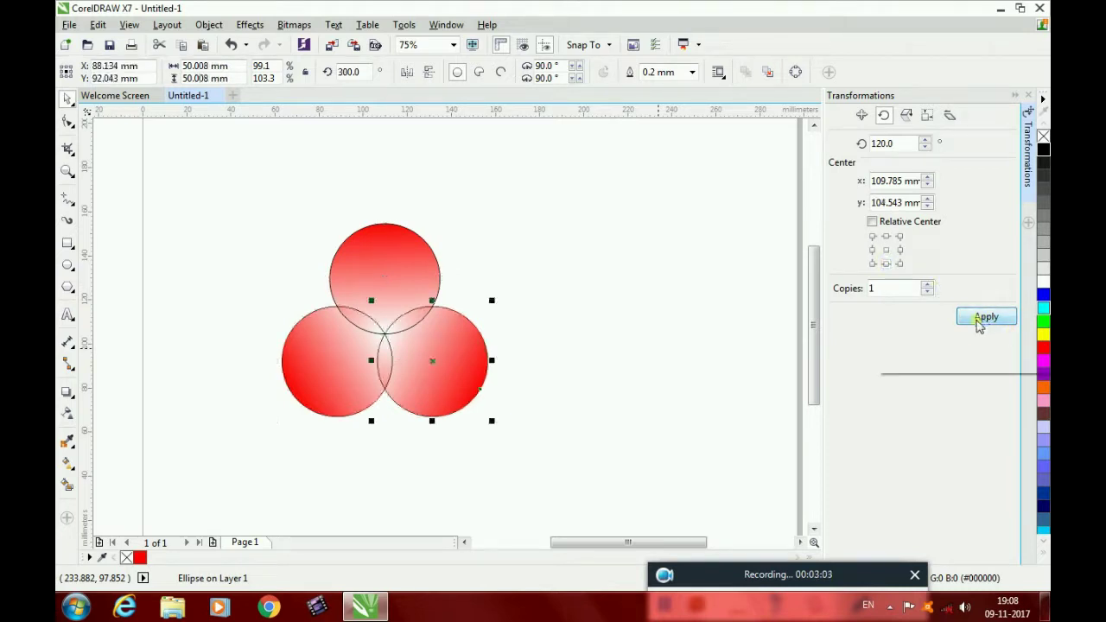
left_click(981, 319)
Smart-fill the three overlaps between the circles with blue and no outline
left_click(67, 484)
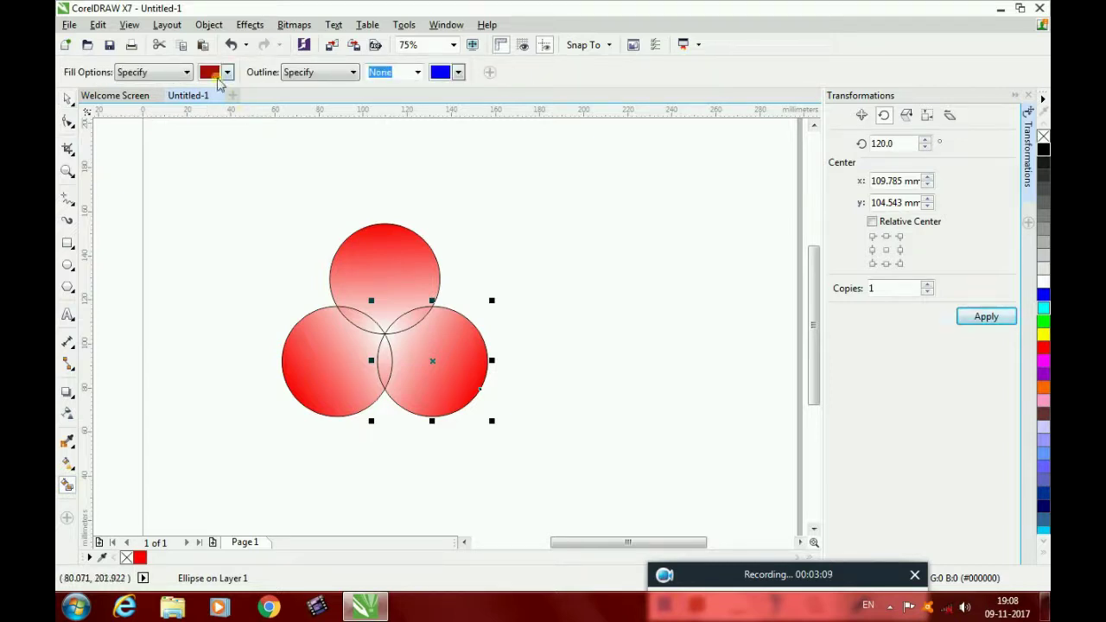
left_click(226, 72)
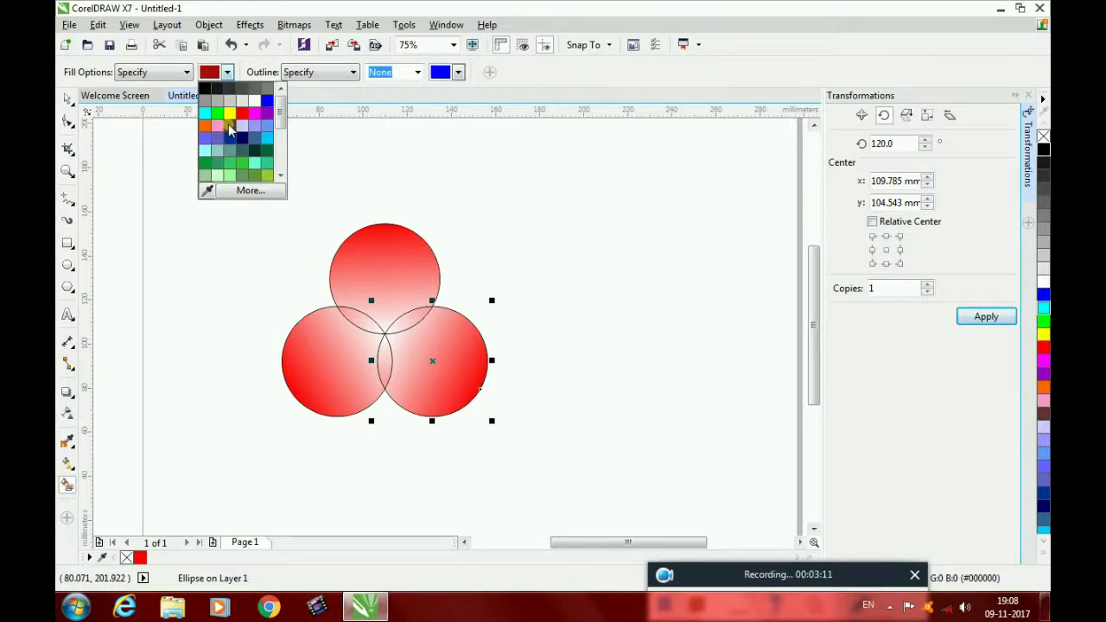
left_click(267, 100)
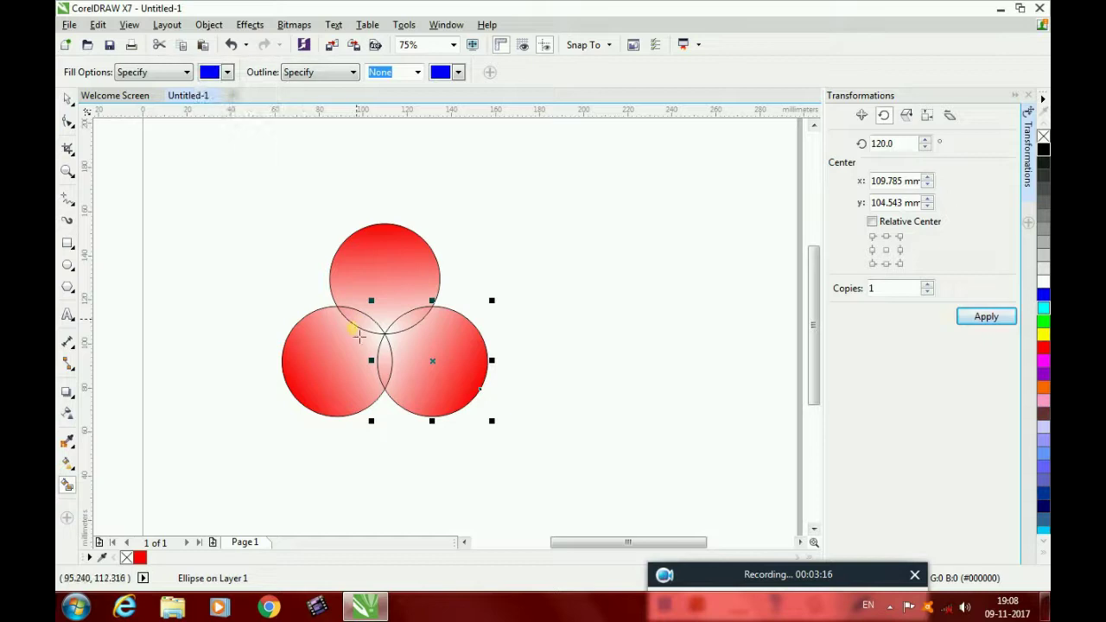
left_click(360, 321)
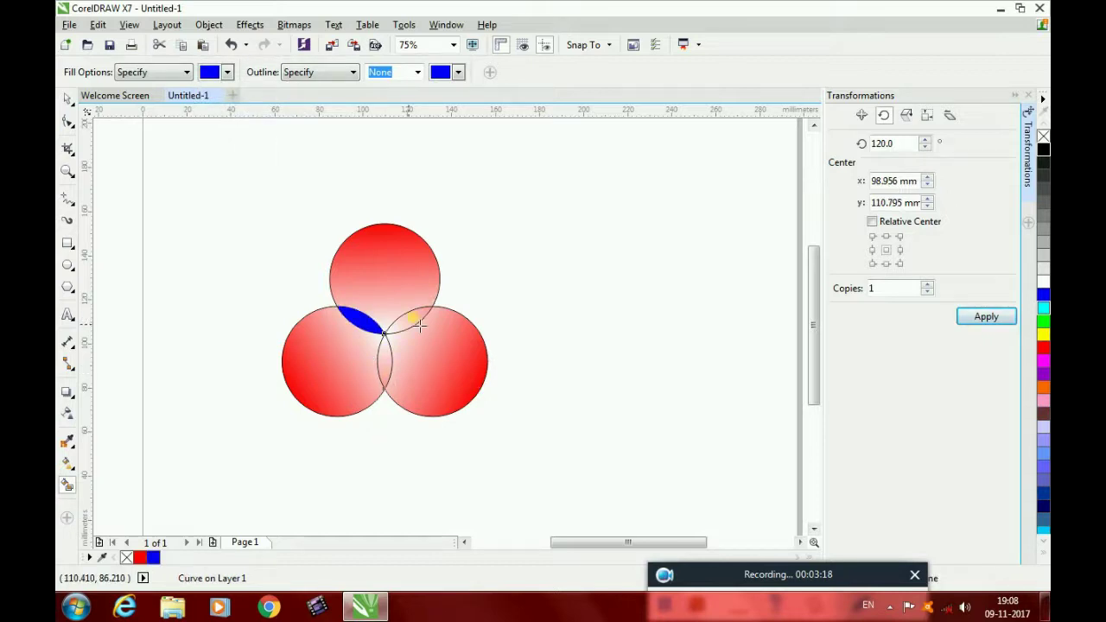
left_click(410, 322)
Delete the three black outline circles lying over the red ones
left_click(67, 100)
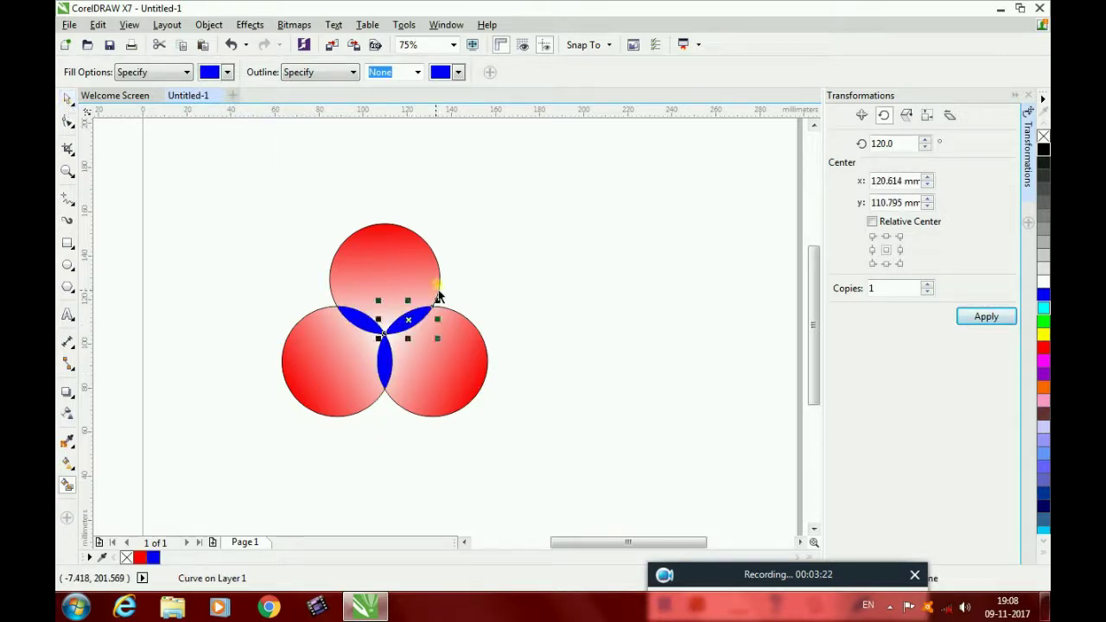
left_click(420, 245)
key("Delete")
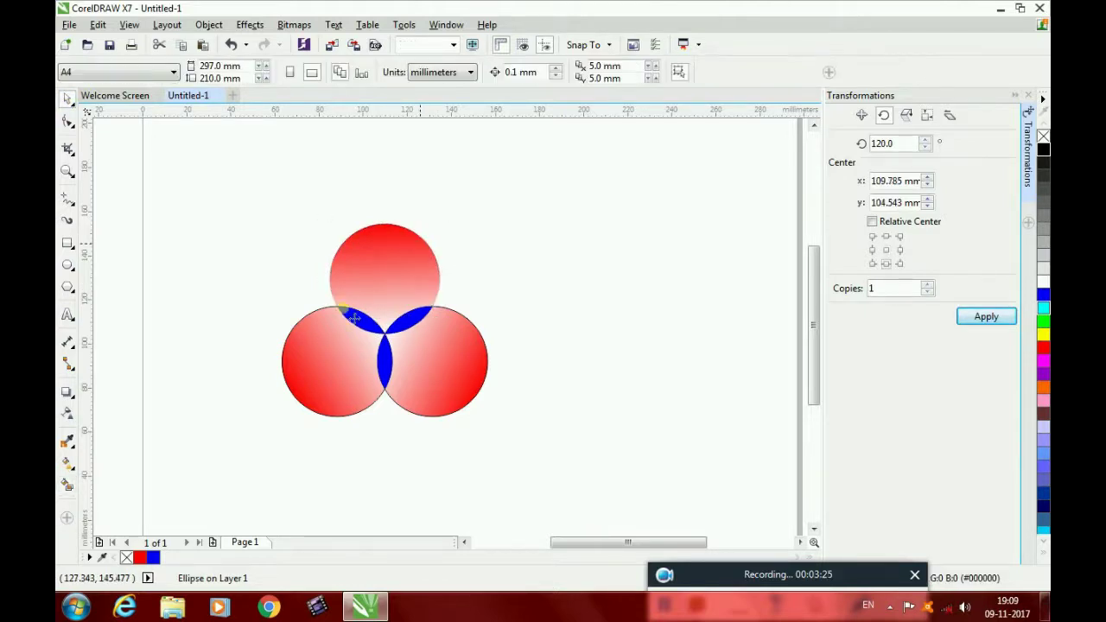
left_click(340, 357)
key("Delete")
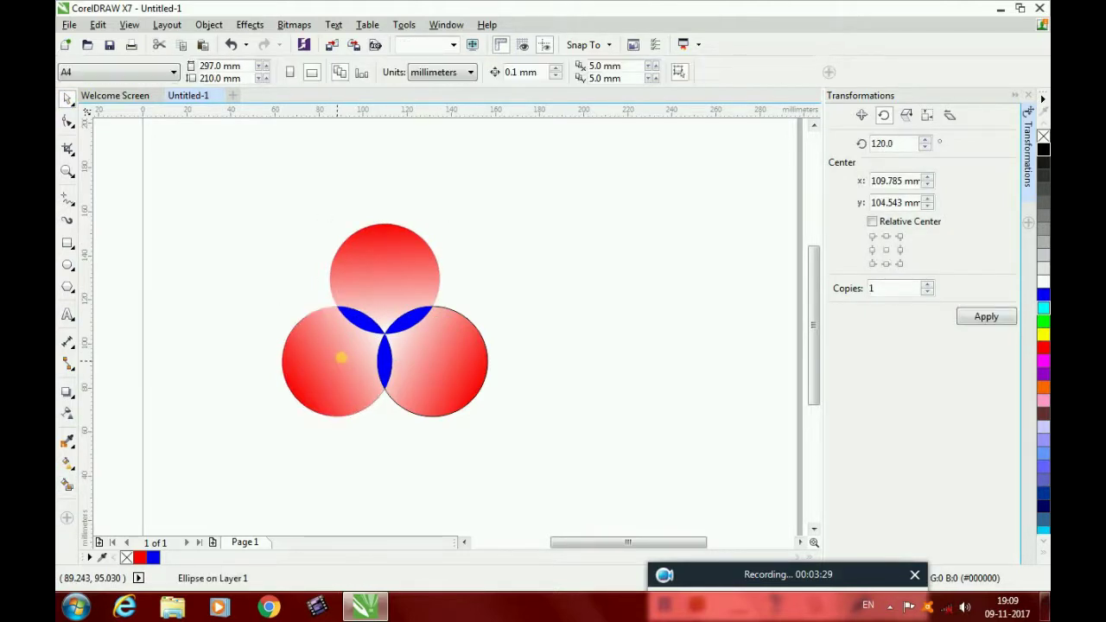
left_click(452, 393)
left_click(101, 147)
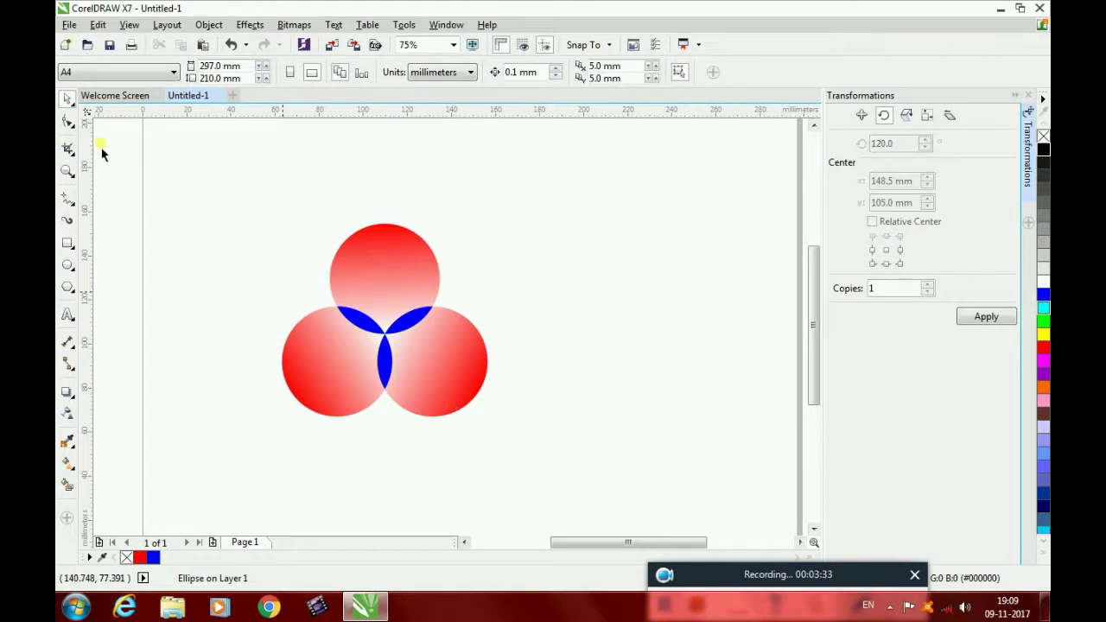
Apply a linear transparency to each of the three blue petals, fading from its outer tip to 100% at the common centre
left_click(67, 413)
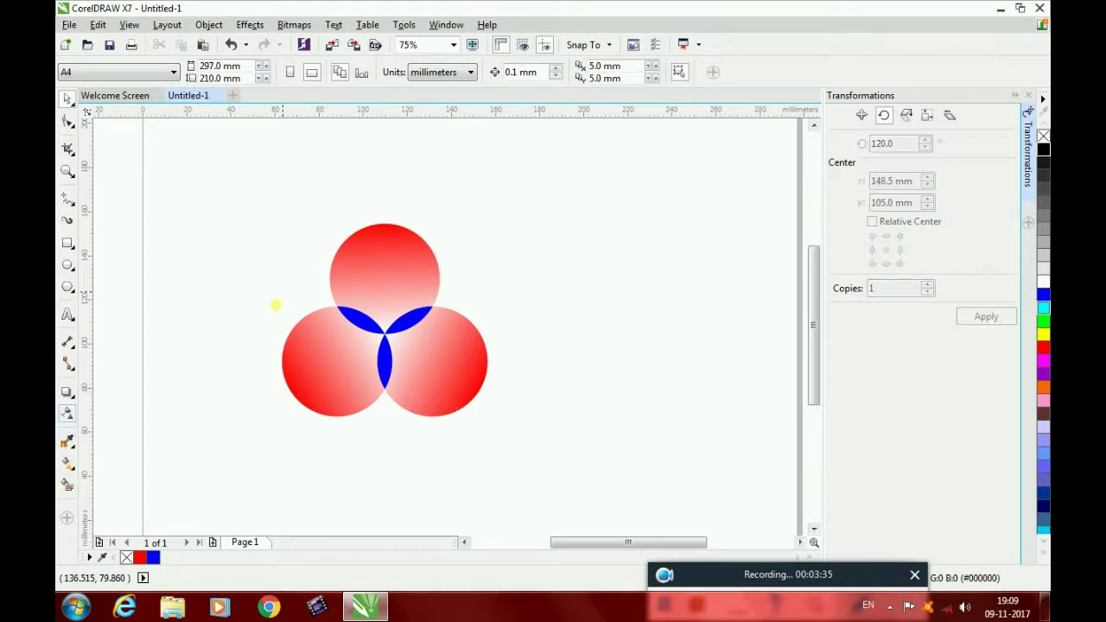
left_click(353, 321)
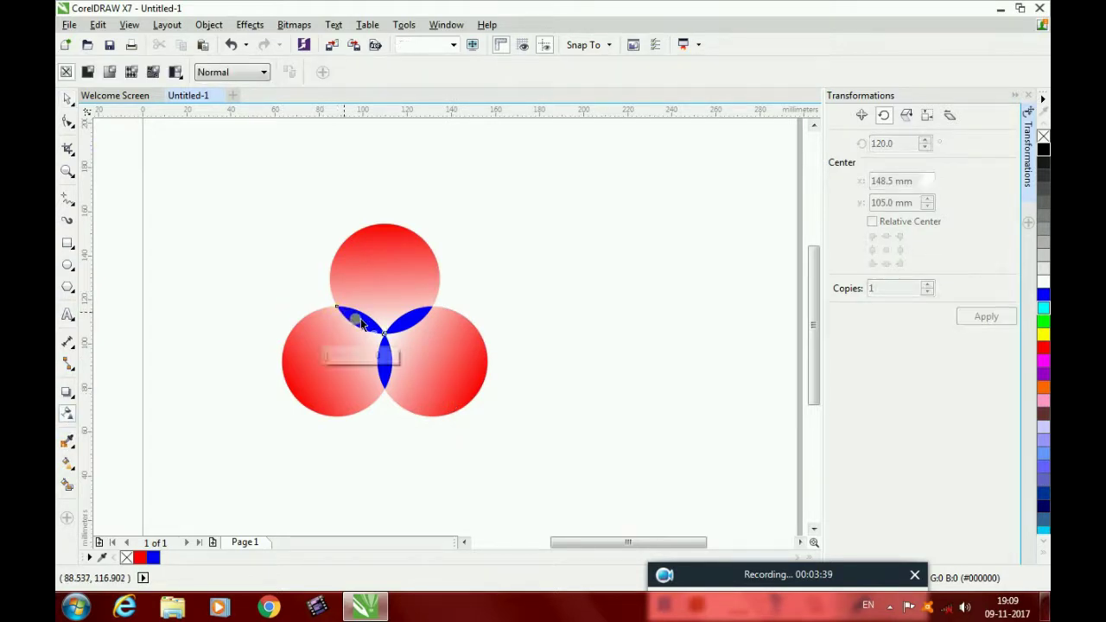
left_click_drag(336, 306, 385, 337)
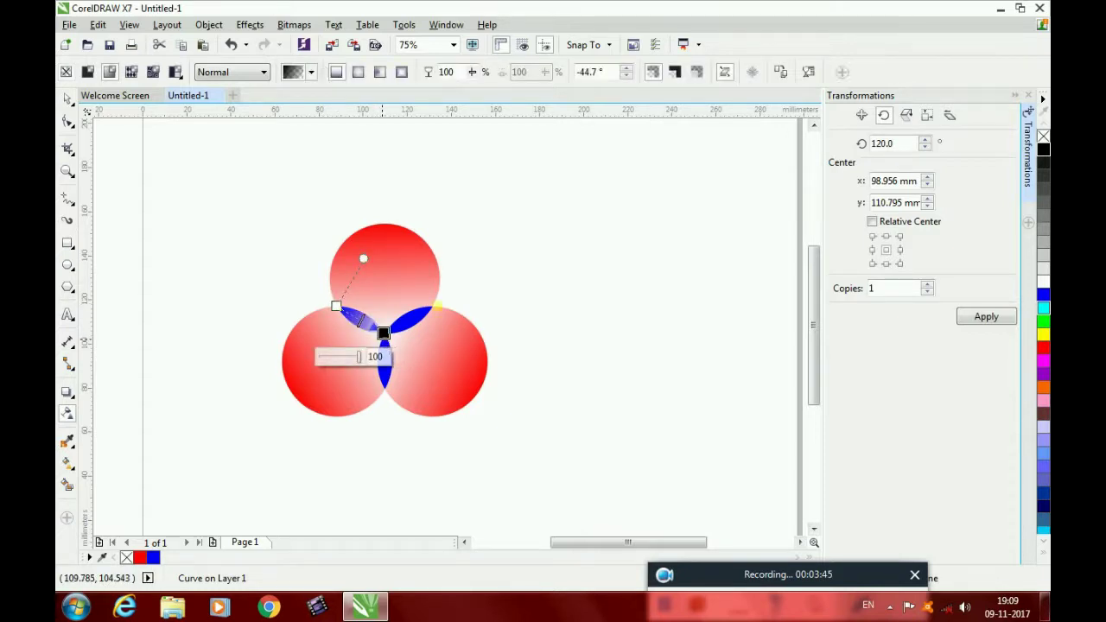
left_click(425, 315)
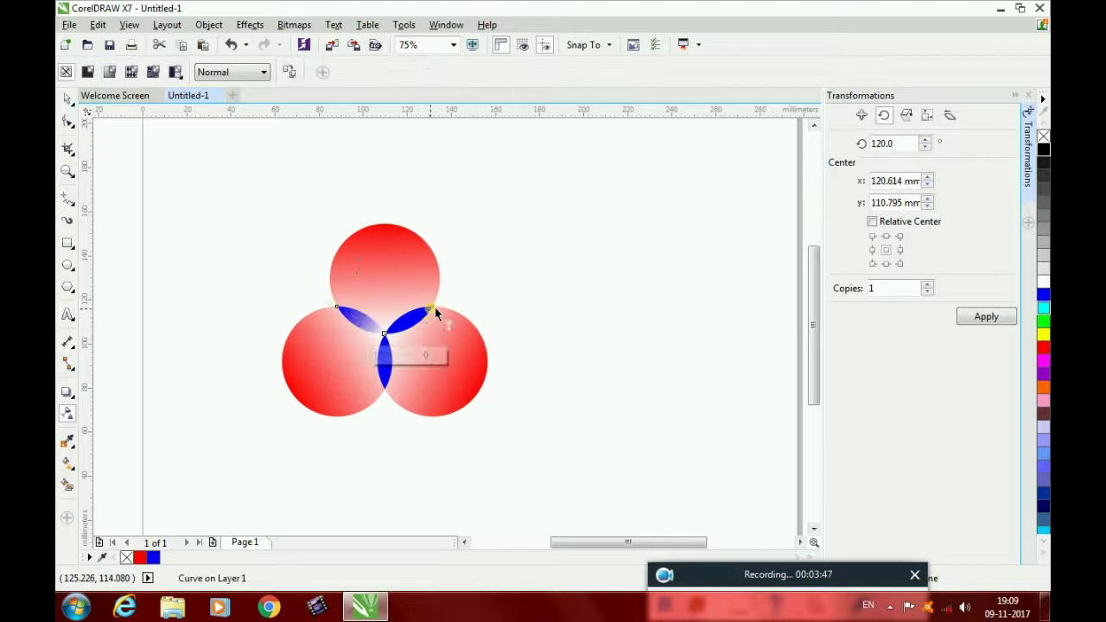
left_click_drag(434, 306, 388, 340)
left_click(388, 379)
left_click_drag(392, 386, 385, 333)
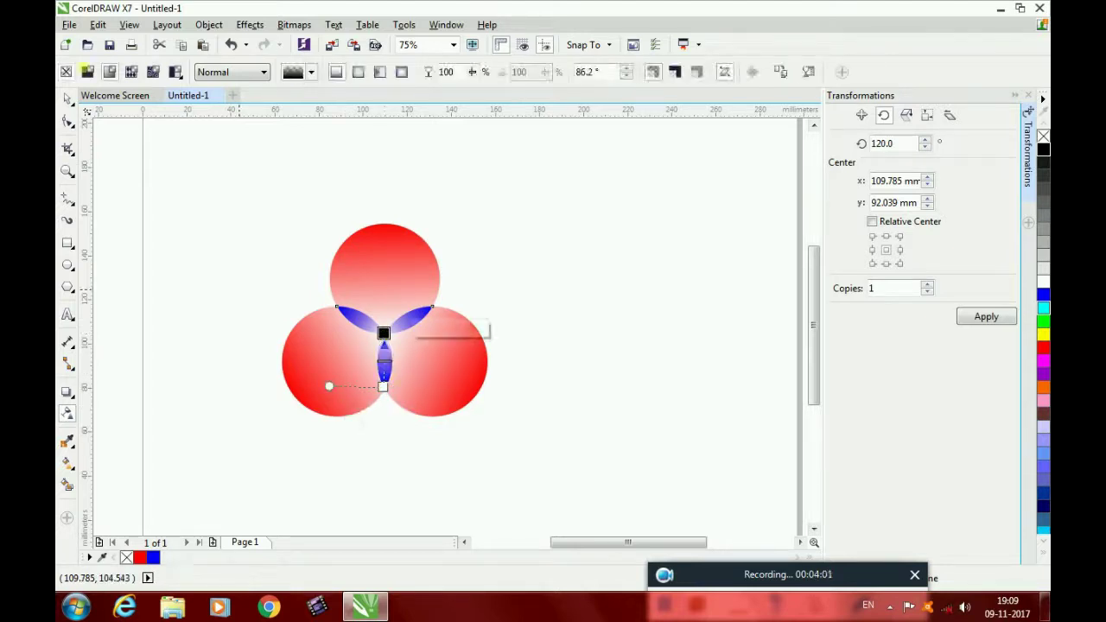
key("space")
left_click(495, 308)
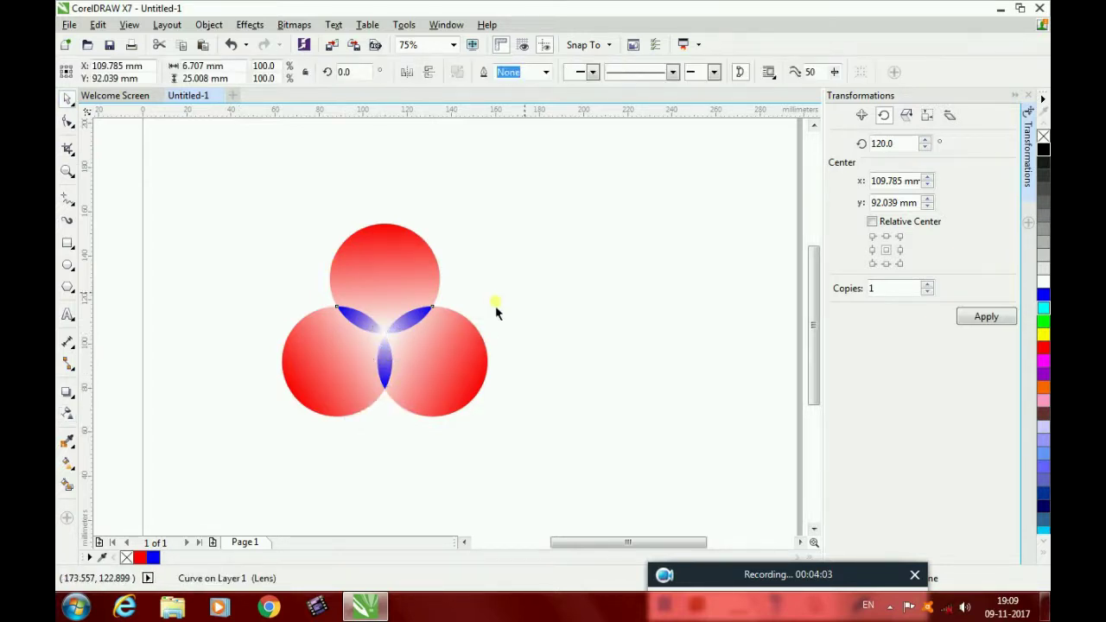
Duplicate the top red circle, move the copy to the empty area on the right of the page and fill it blue
scroll(395, 359, "up", 2)
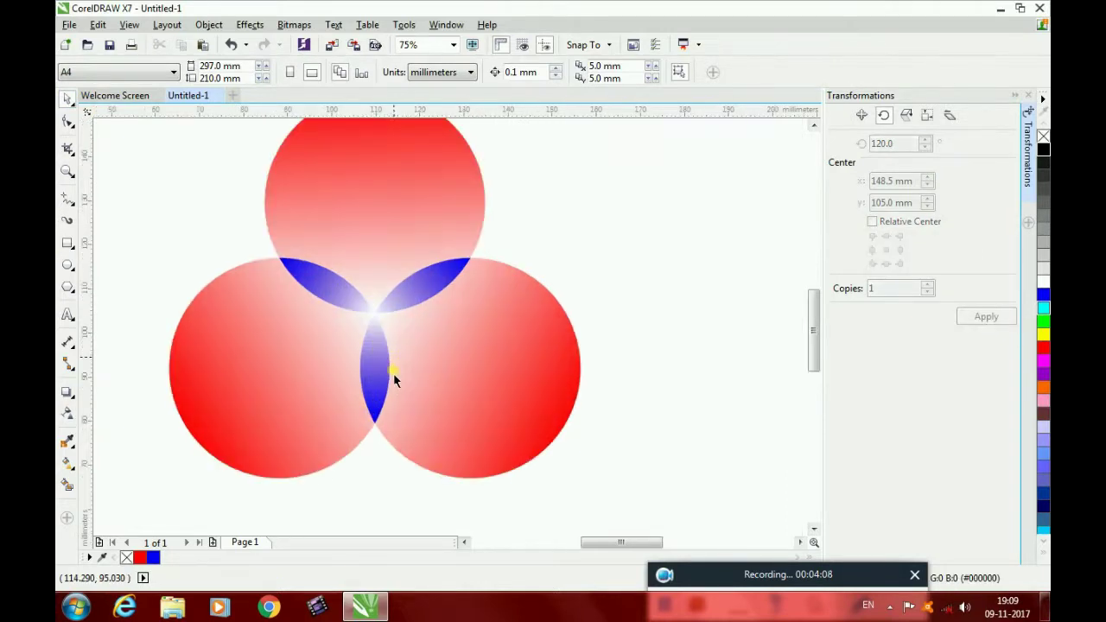
scroll(394, 378, "down", 2)
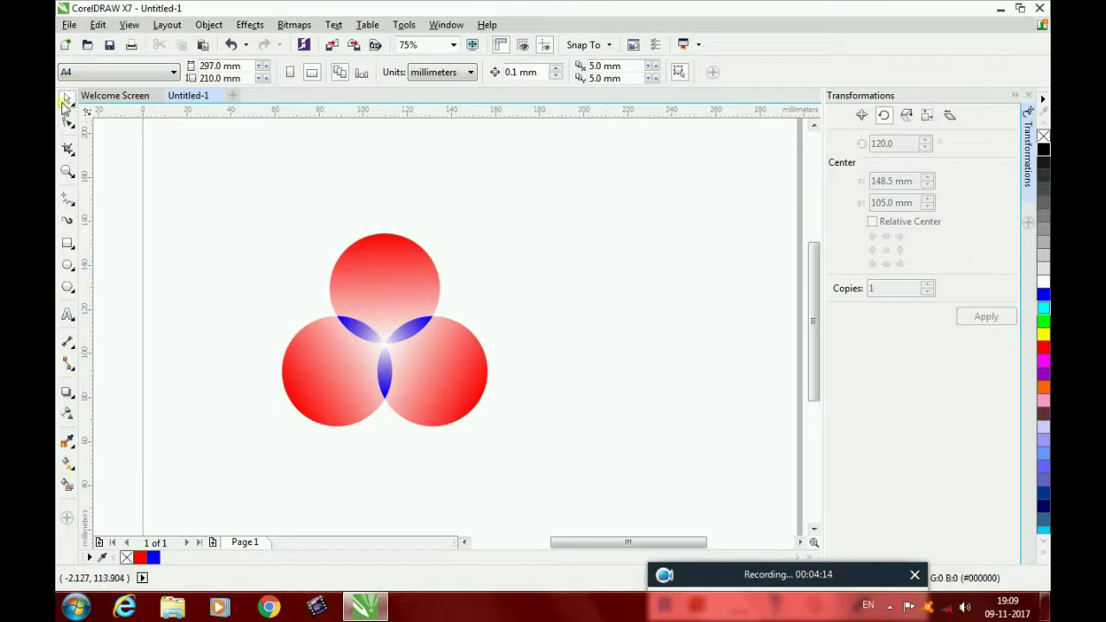
left_click(408, 291)
key("ctrl+d")
left_click_drag(397, 276, 670, 274)
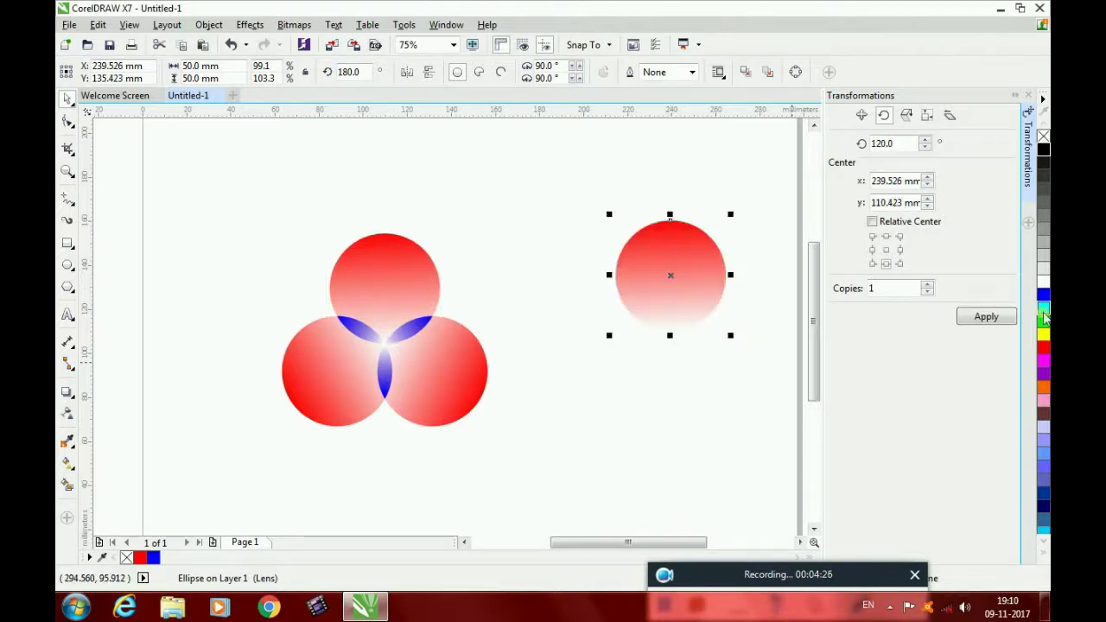
left_click(1044, 296)
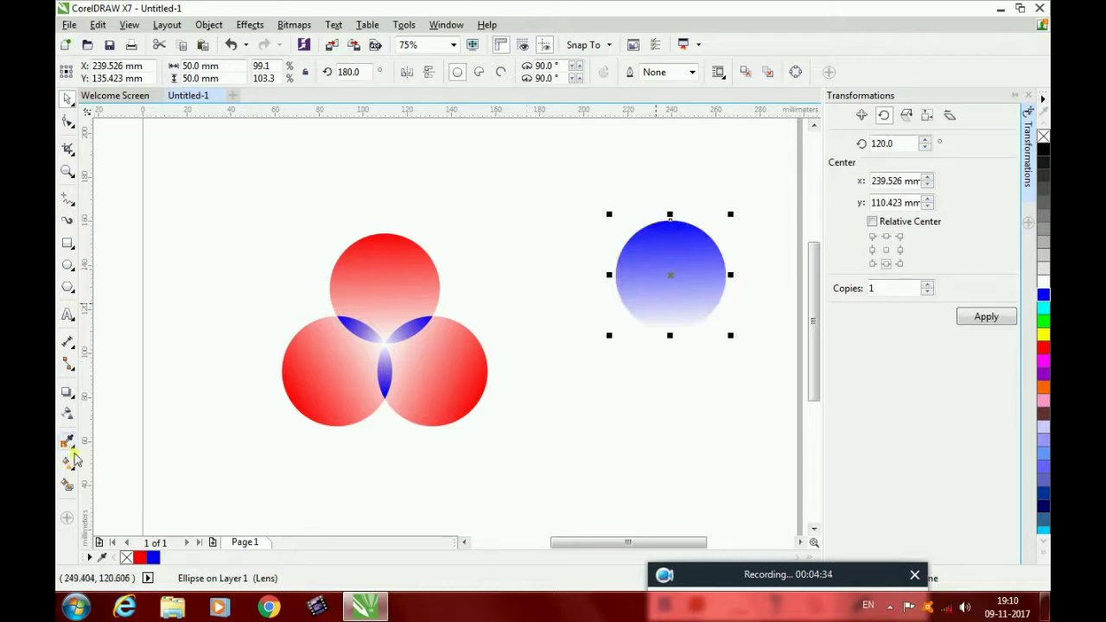
Add an intermediate node with 64% transparency at the 39% position of the blue circle's transparency gradient
left_click(68, 413)
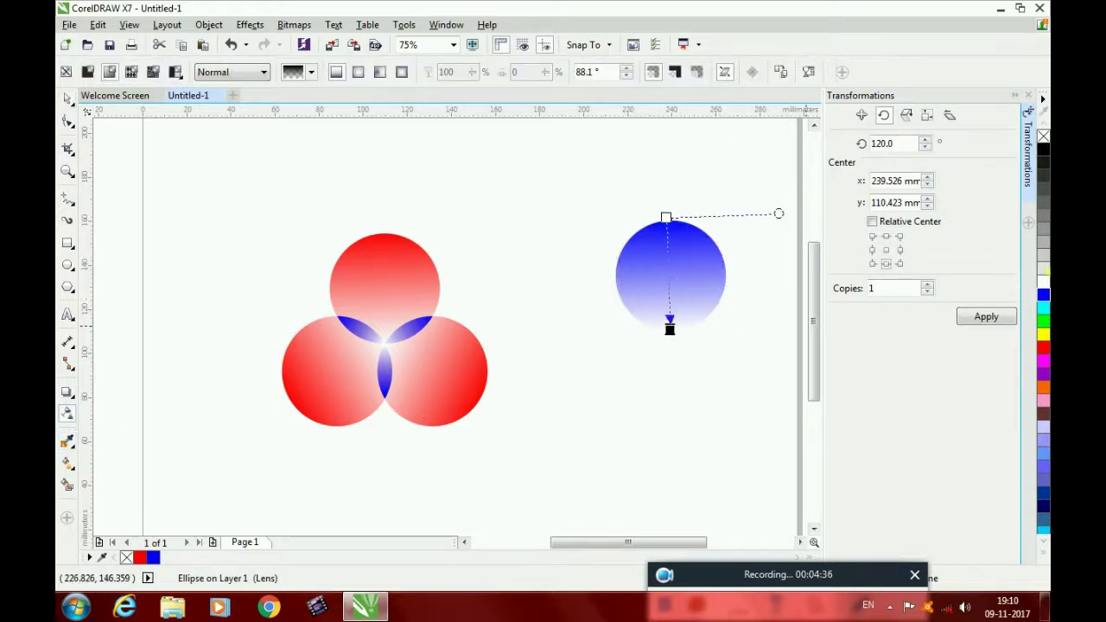
left_click_drag(1042, 226, 667, 268)
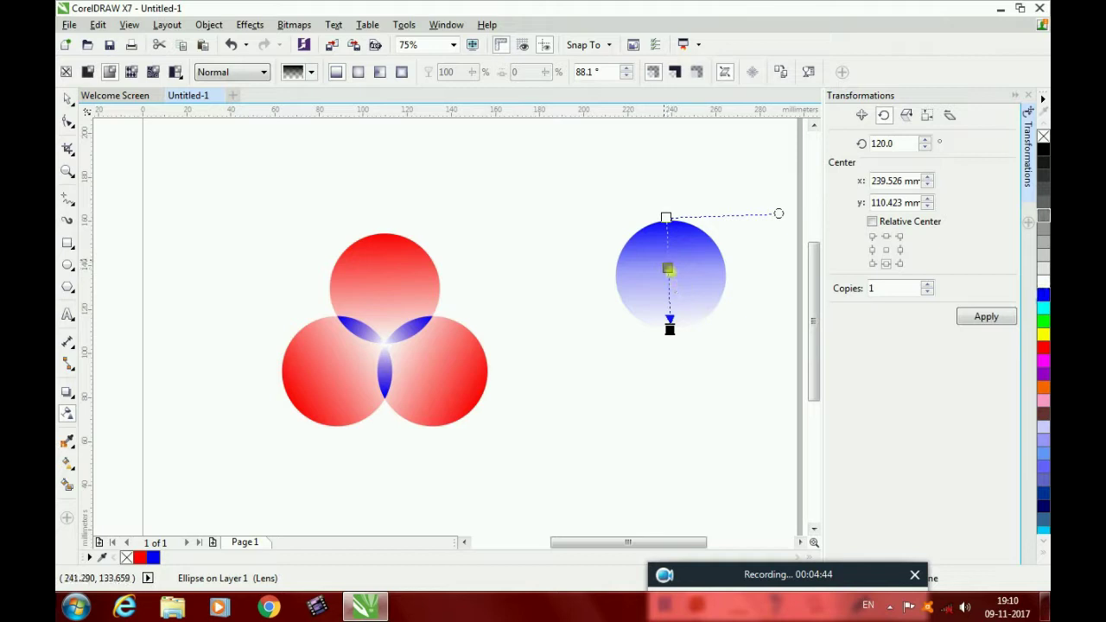
left_click(668, 266)
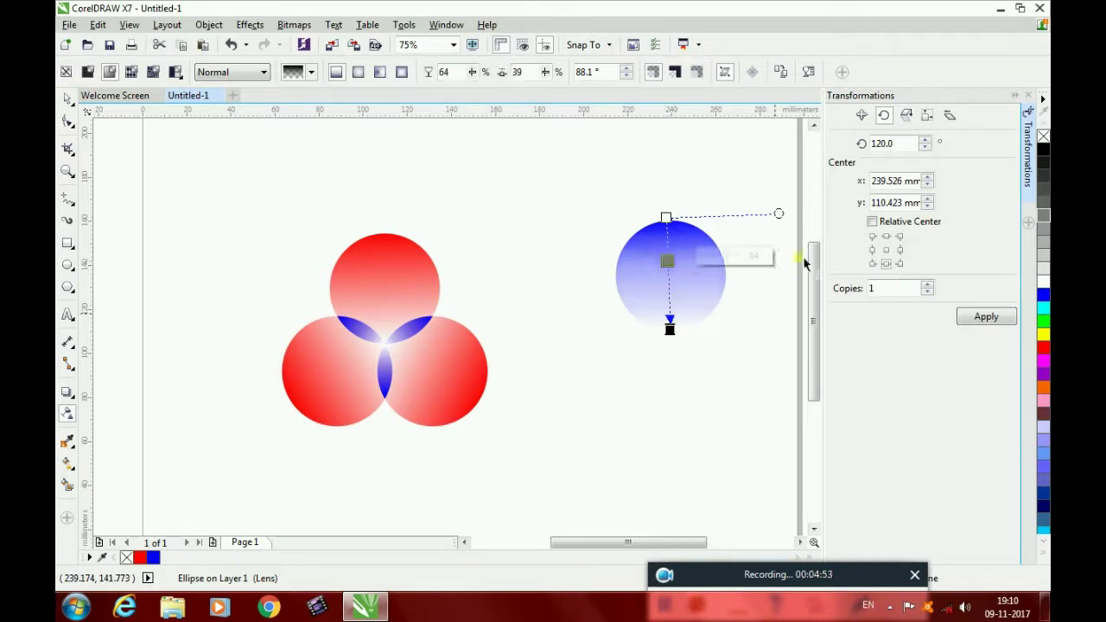
Create seven copies of the blue gradient circle, each rotated 45° about its bottom centre point, to complete an eight-petal flower
double_click(886, 143)
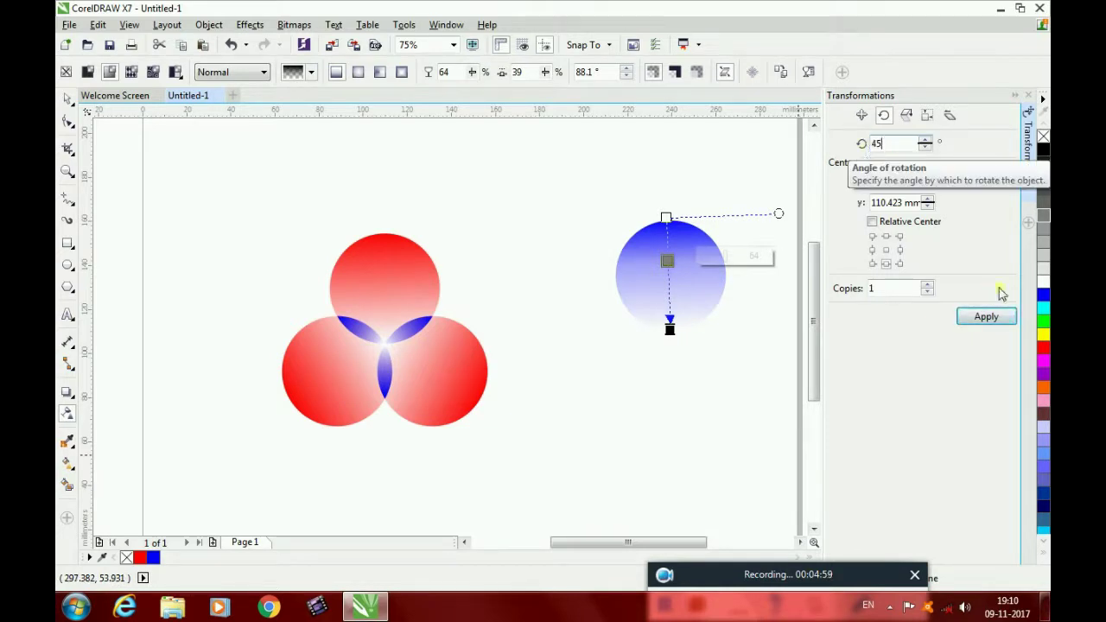
left_click(980, 318)
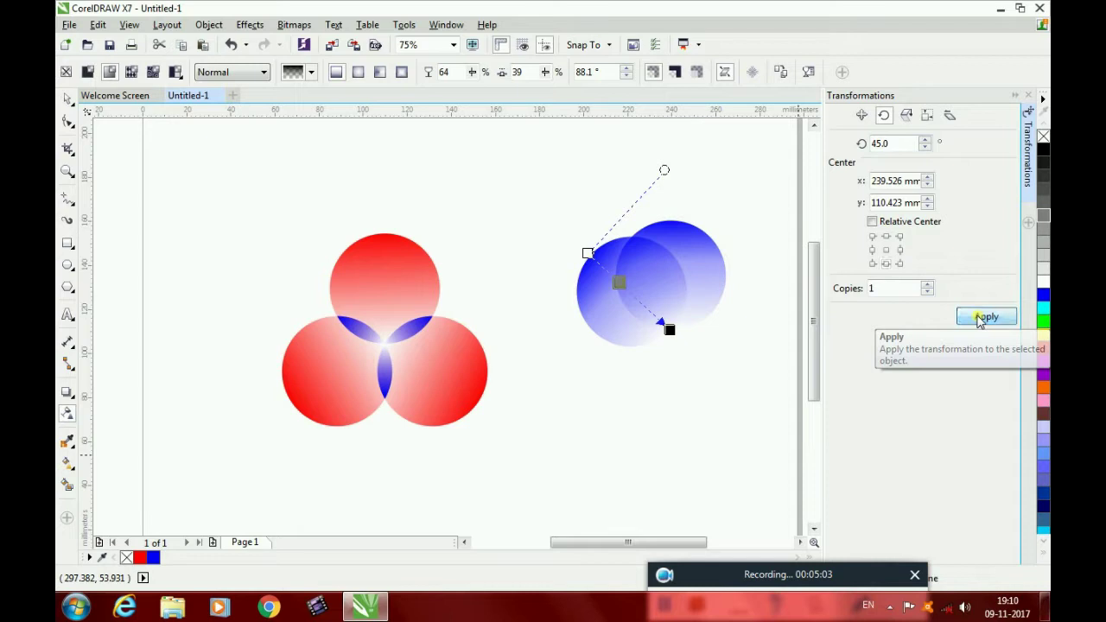
left_click(980, 318)
left_click(982, 319)
left_click(981, 319)
left_click(982, 320)
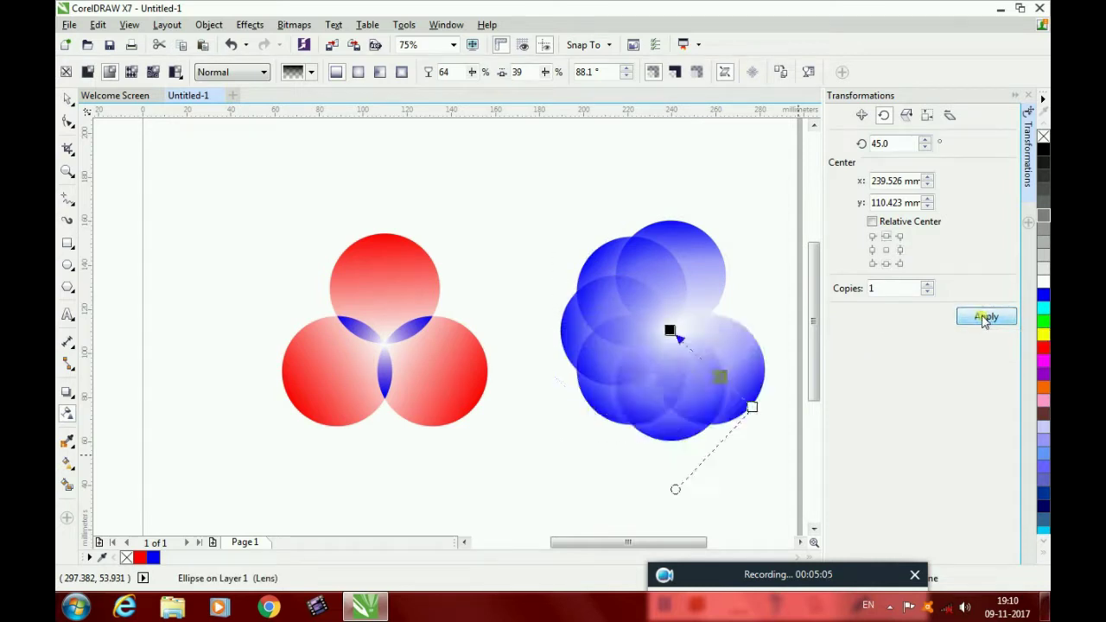
left_click(982, 320)
left_click(982, 320)
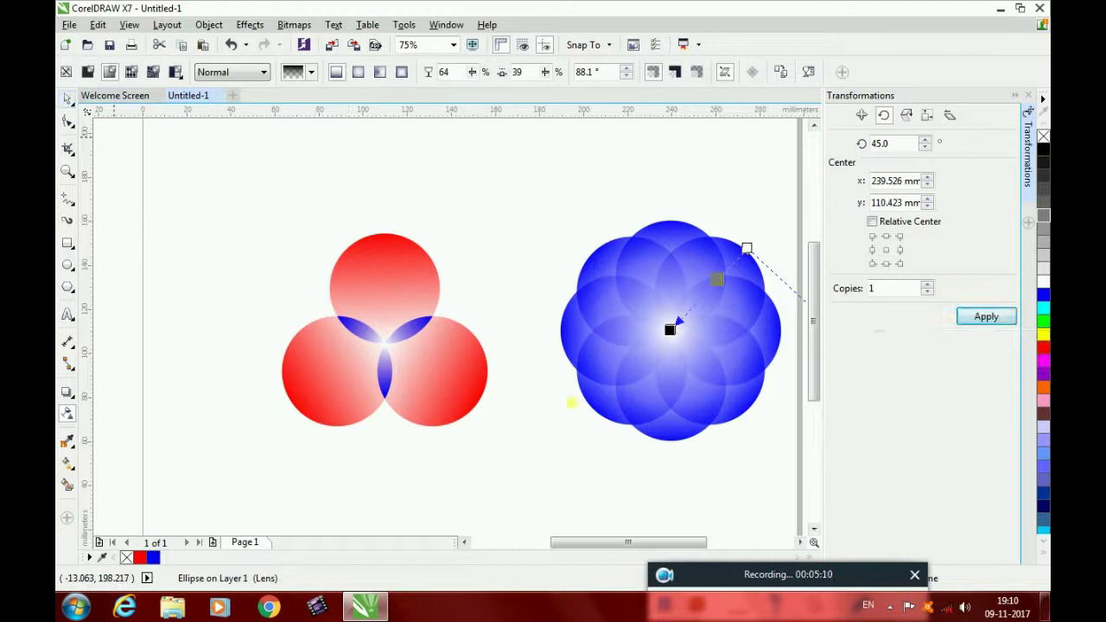
key("space")
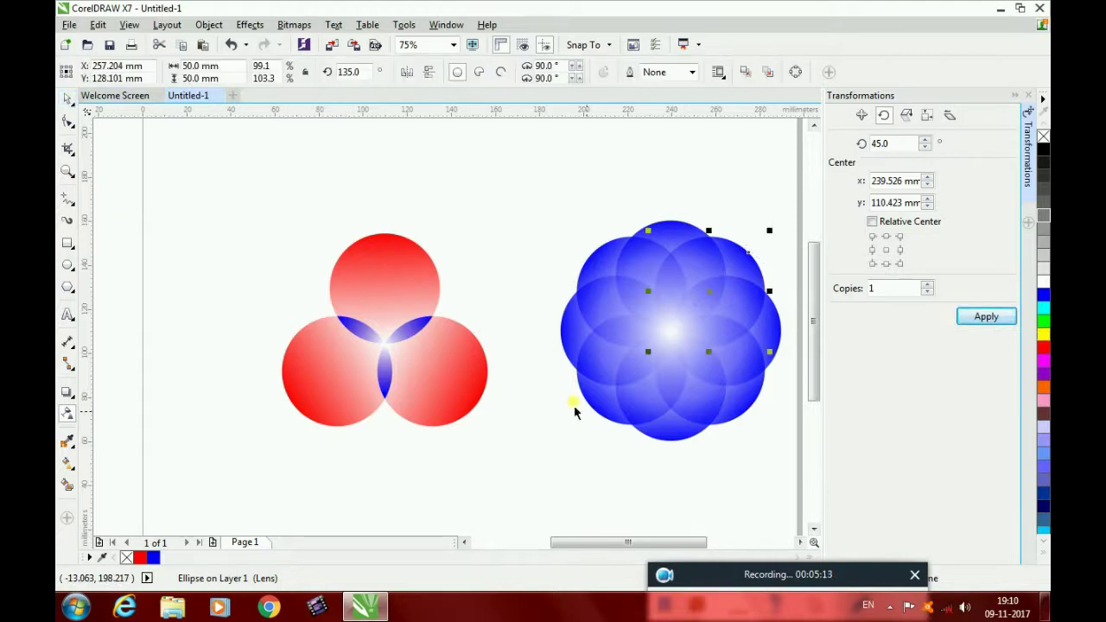
Duplicate the top circle of the blue flower and place the copy below and between the two designs, near the page's lower edge
left_click(801, 544)
left_click(802, 543)
scroll(606, 434, "down", 1)
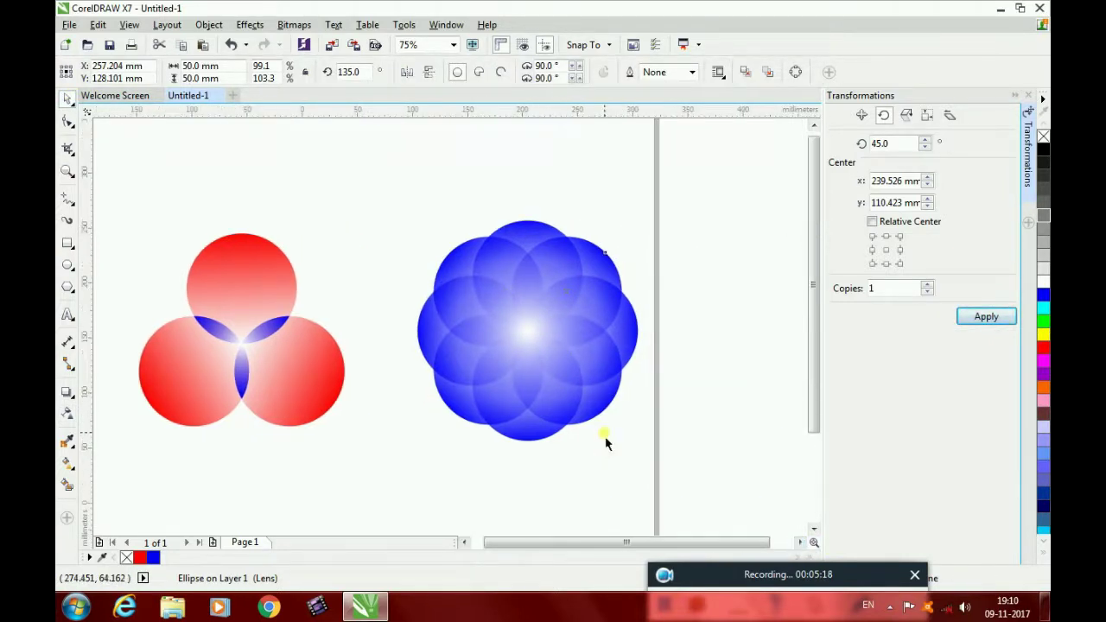
left_click(687, 416)
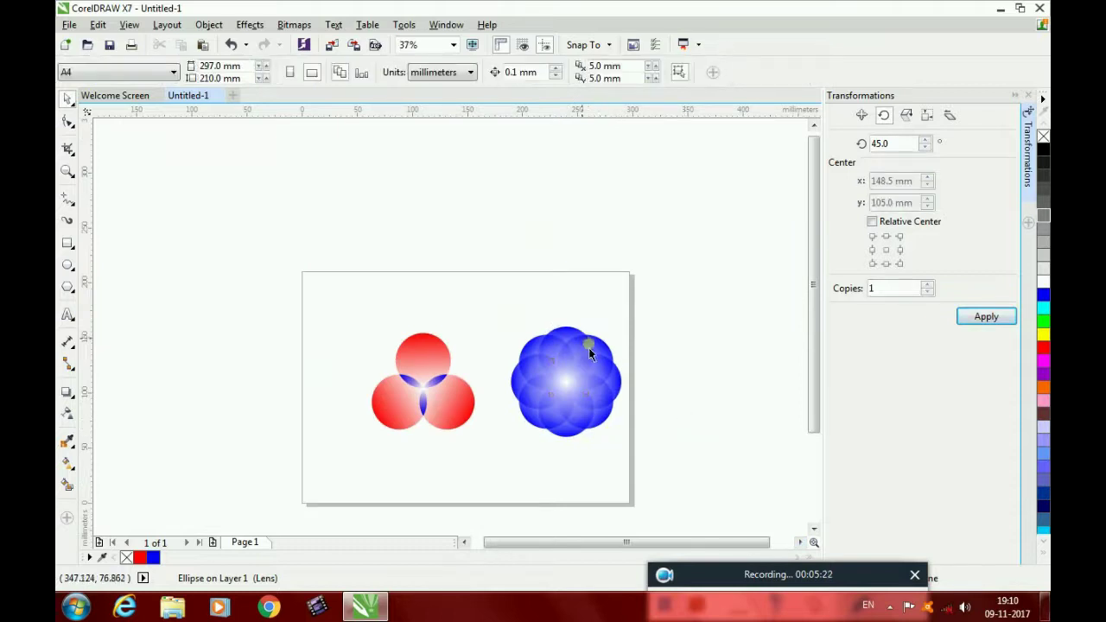
left_click(580, 339)
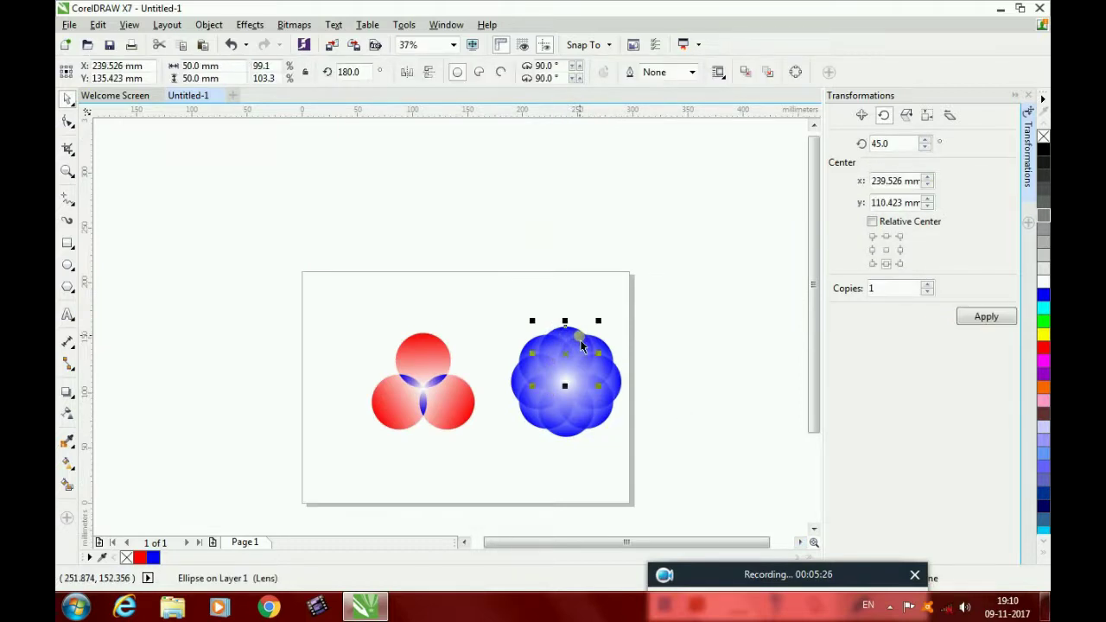
key("ctrl+d")
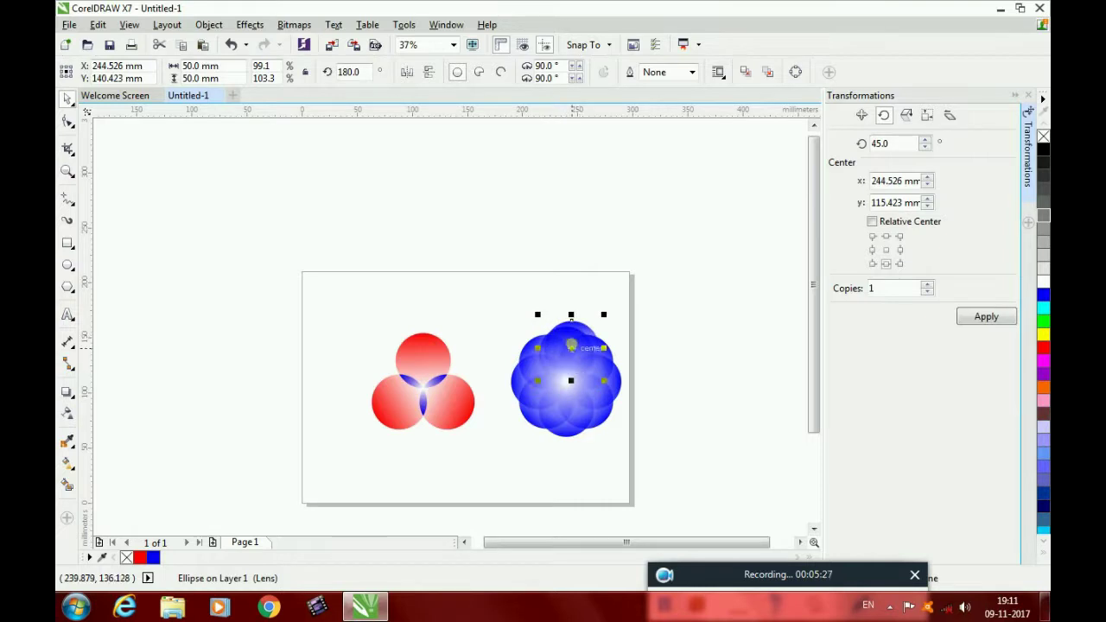
left_click_drag(571, 348, 469, 484)
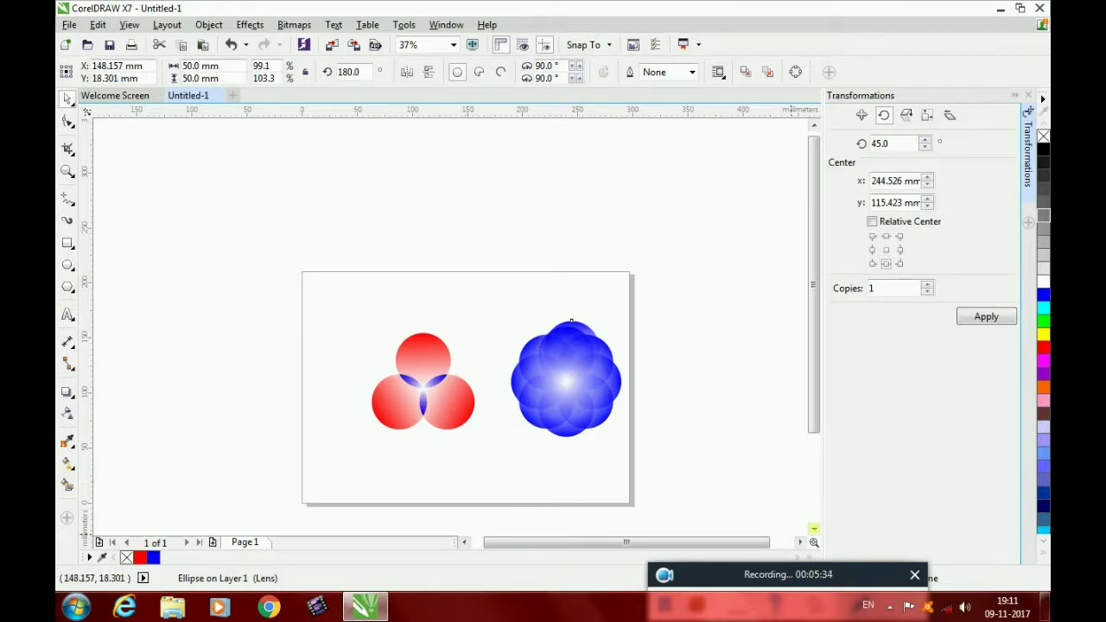
left_click(813, 529)
left_click(814, 530)
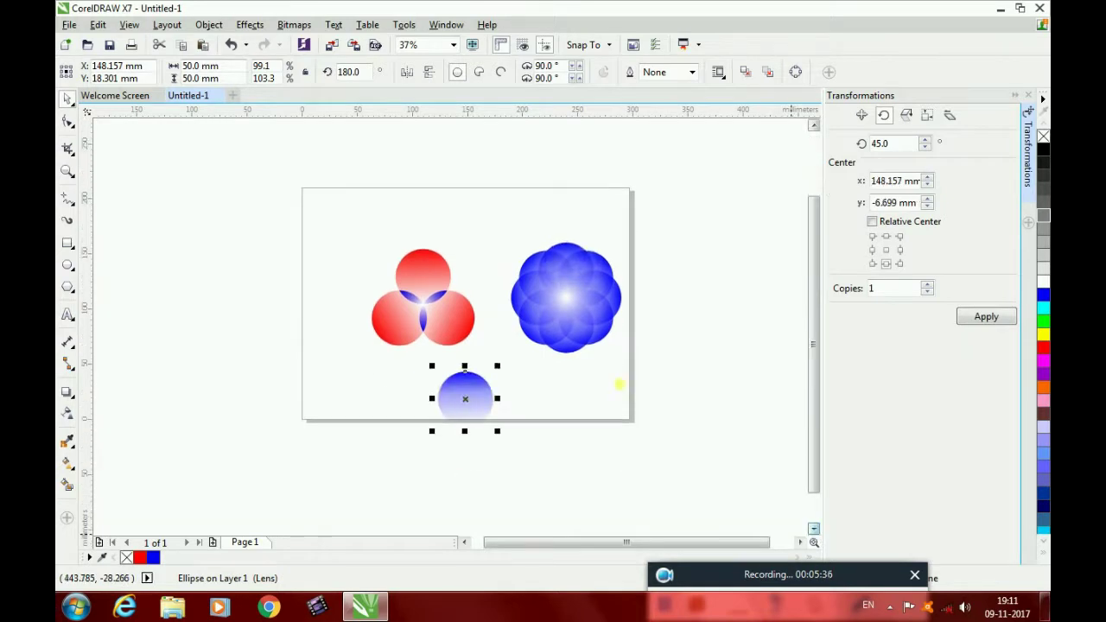
Replace the copied circle's intermediate transparency node with a 100% transparent one at the 51% position of the gradient
left_click(67, 413)
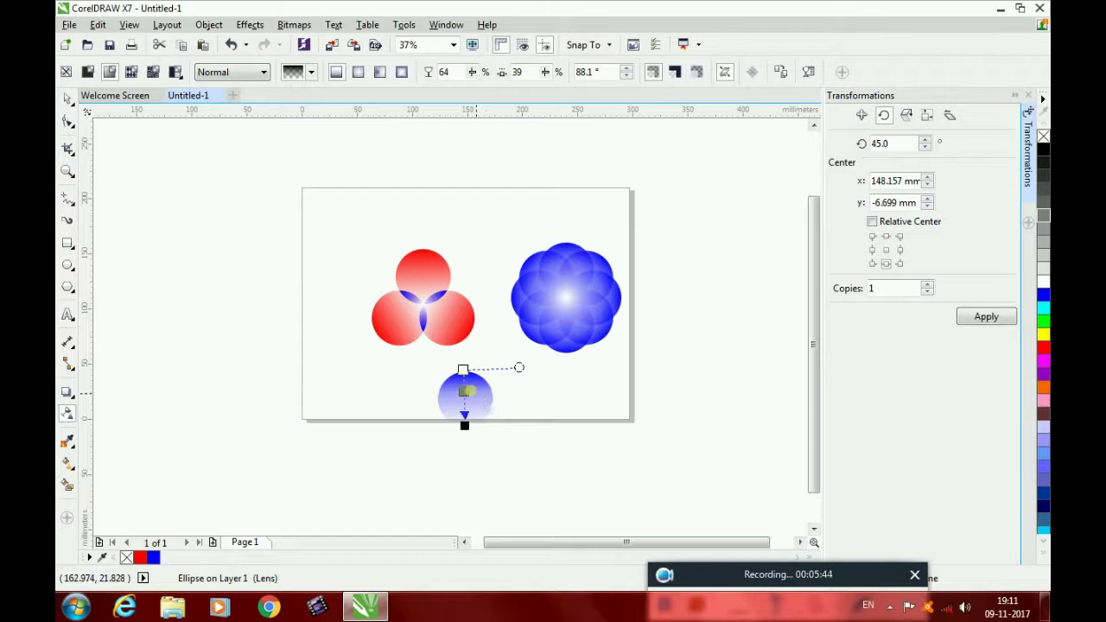
left_click_drag(464, 392, 464, 406)
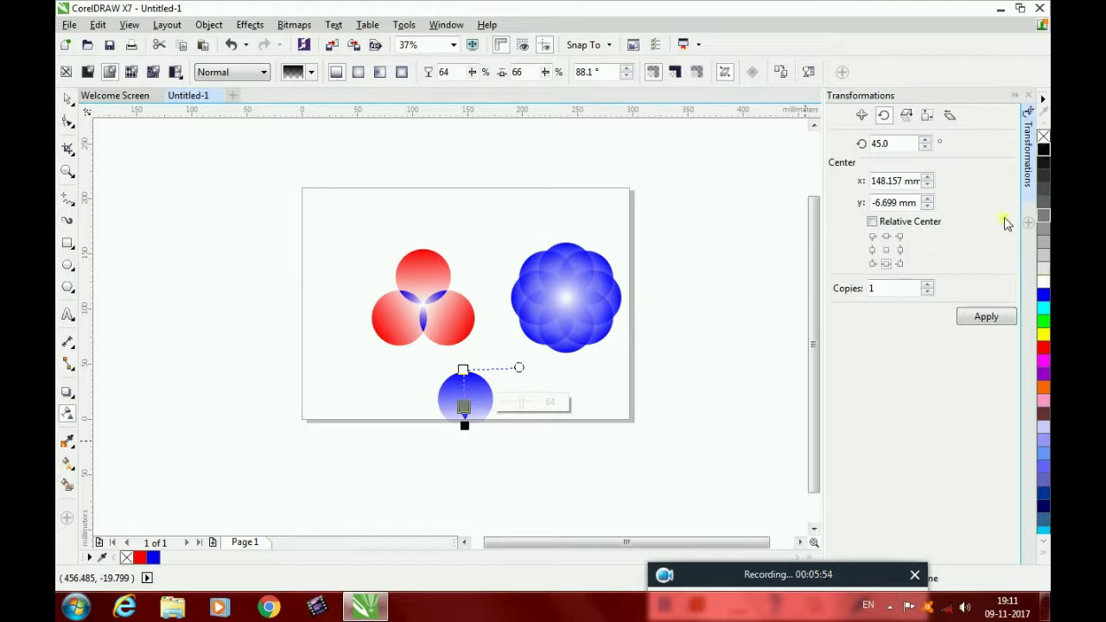
left_click_drag(467, 391, 464, 385)
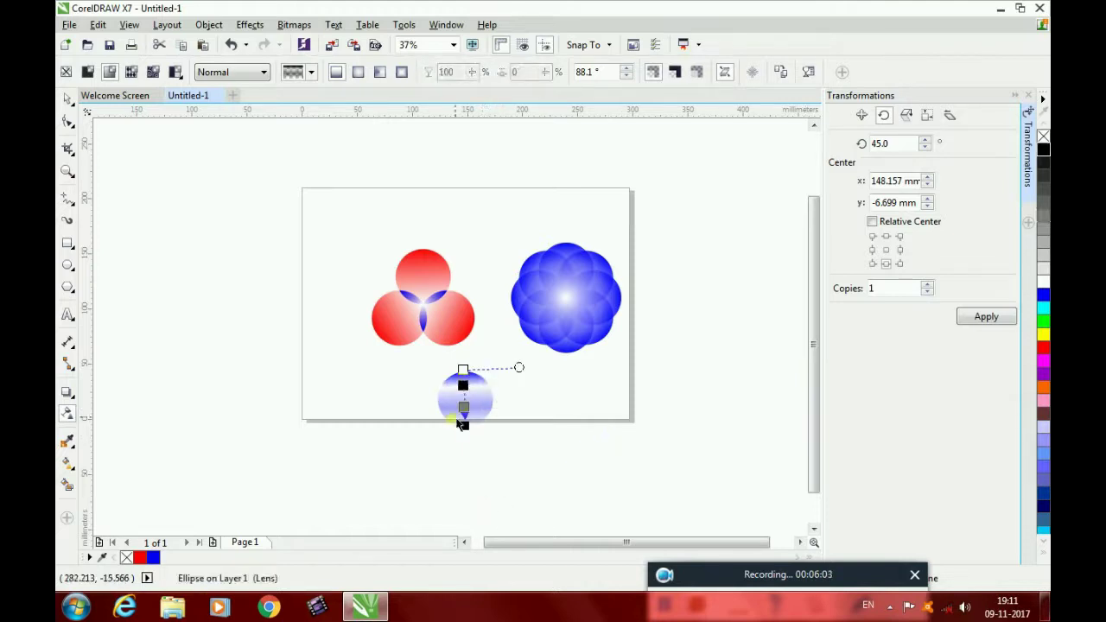
double_click(464, 407)
left_click_drag(583, 378, 466, 399)
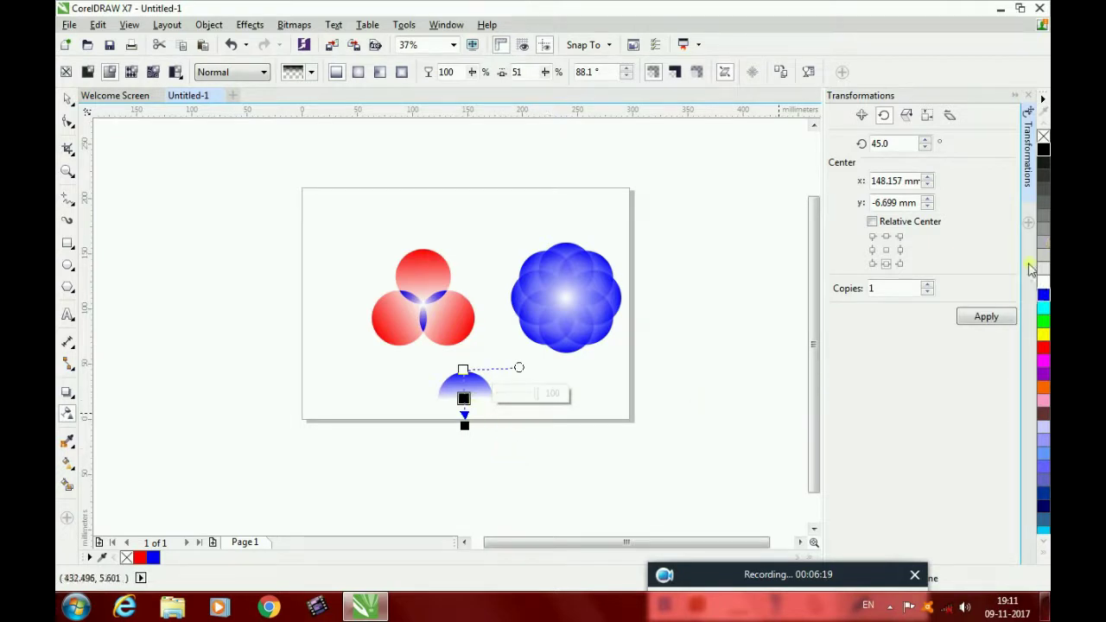
Set the intermediate node's transparency to 53% and straighten the circle's gradient direction to -90°
left_click_drag(1043, 248, 502, 398)
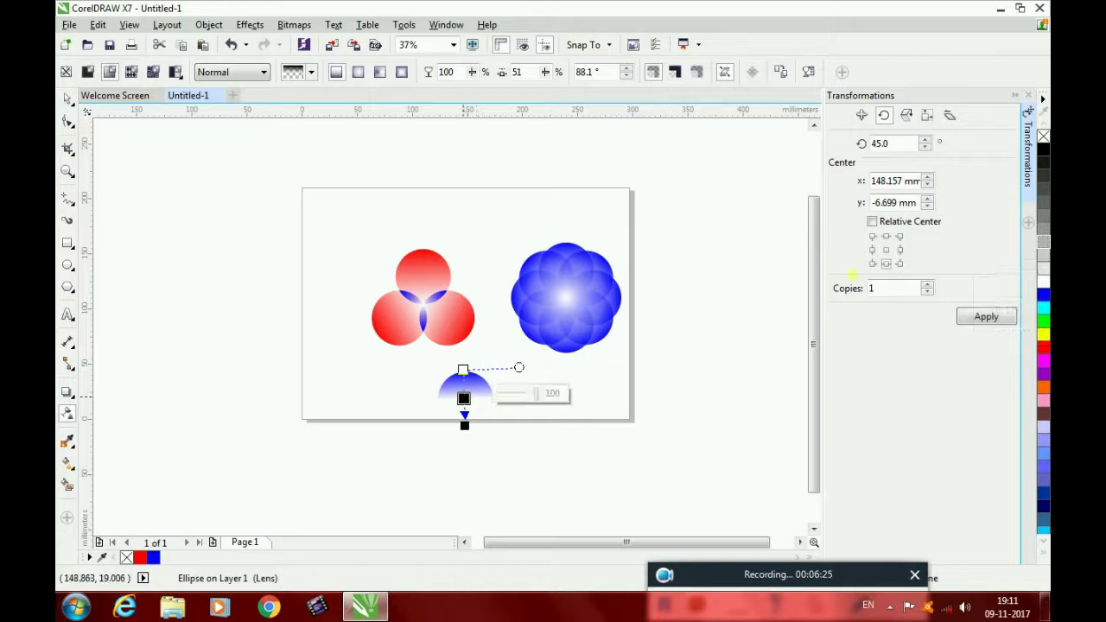
left_click(1043, 259)
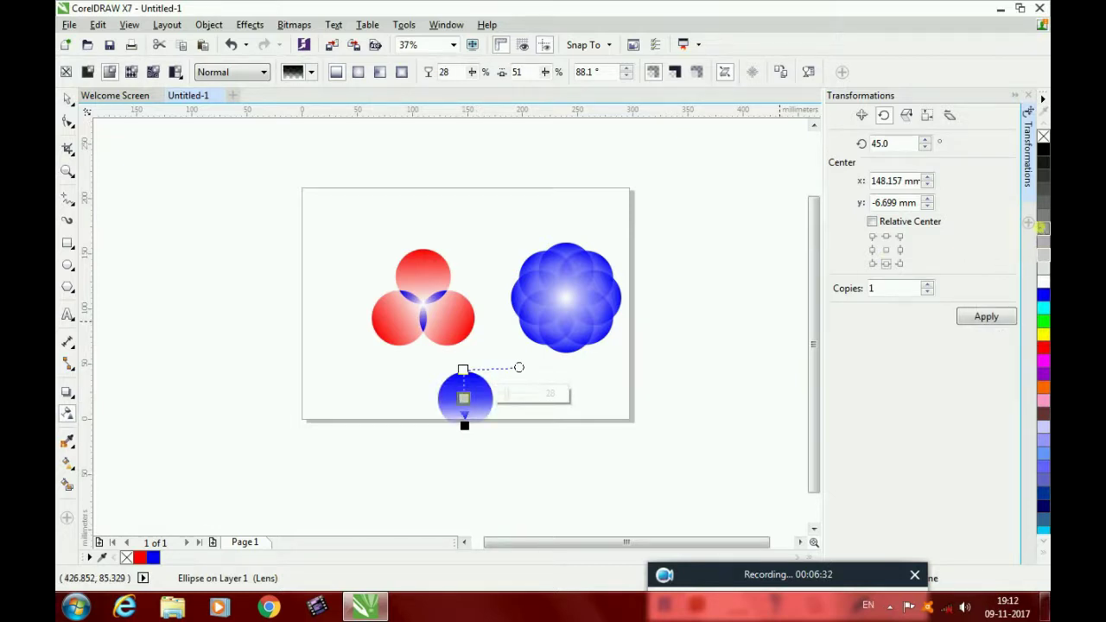
left_click(1042, 227)
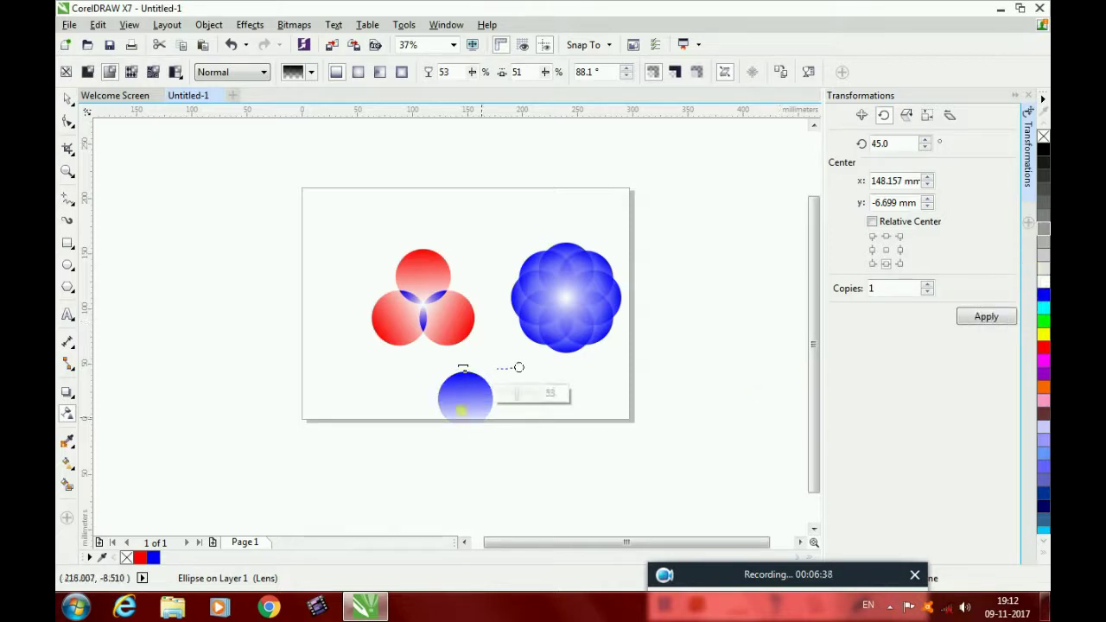
left_click(464, 426)
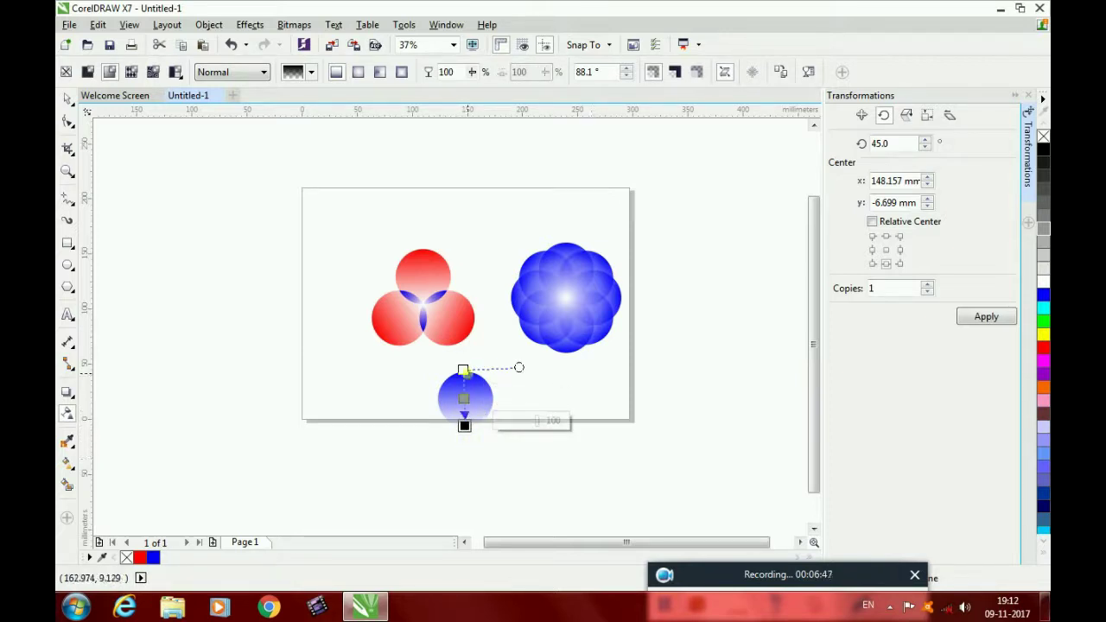
left_click(465, 371)
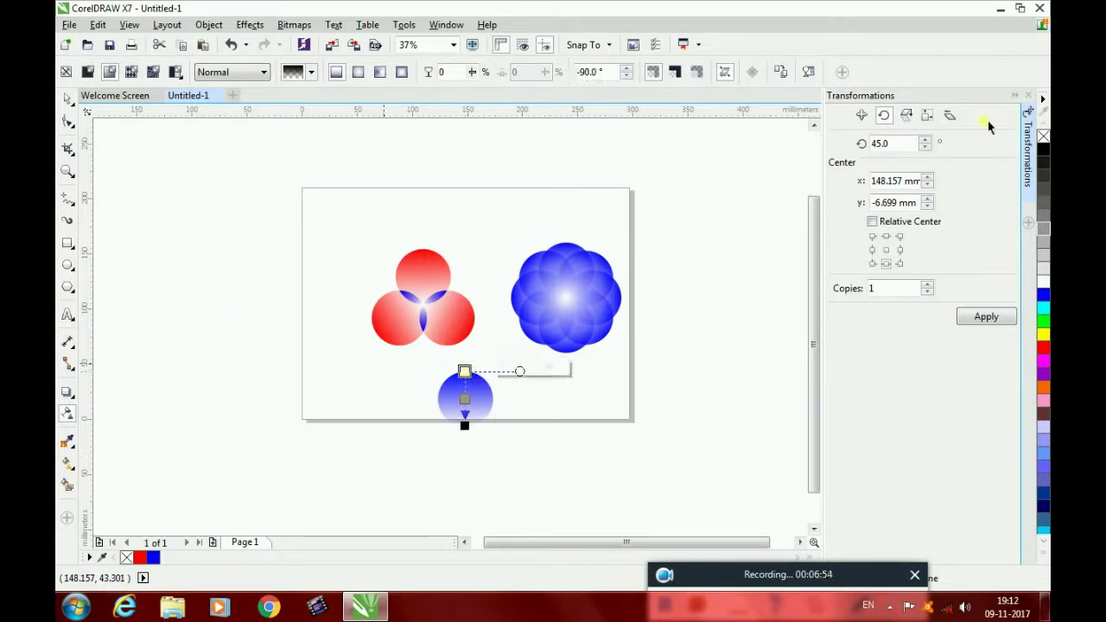
Create three copies of the lower blue circle, each rotated 90° about its bottom centre point, to form a four-petal flower
left_click_drag(893, 144, 862, 145)
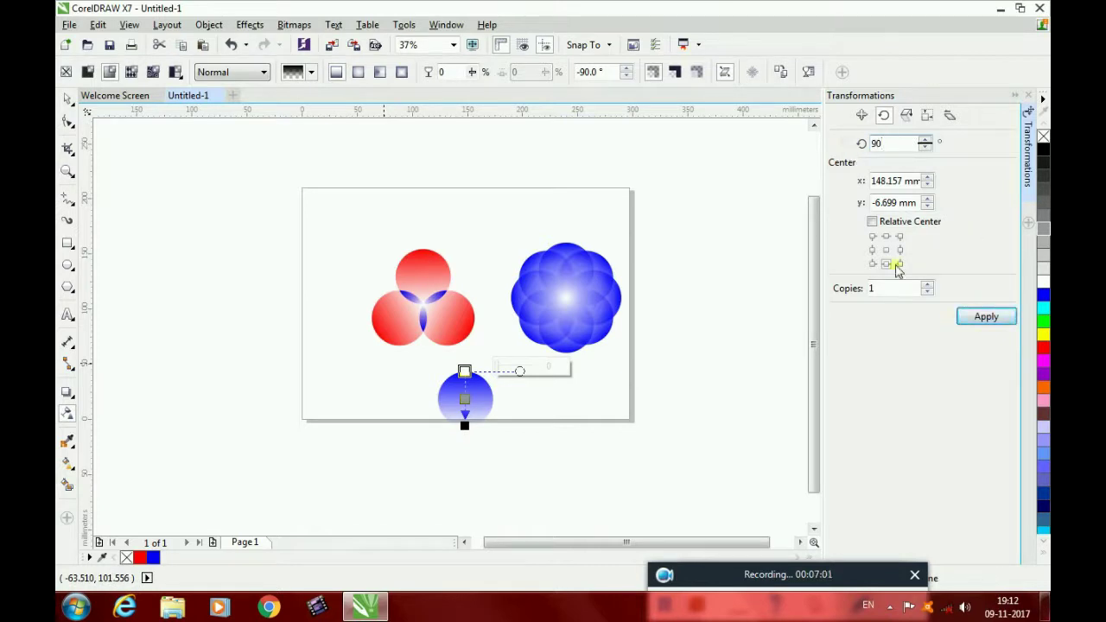
type("90")
left_click(979, 317)
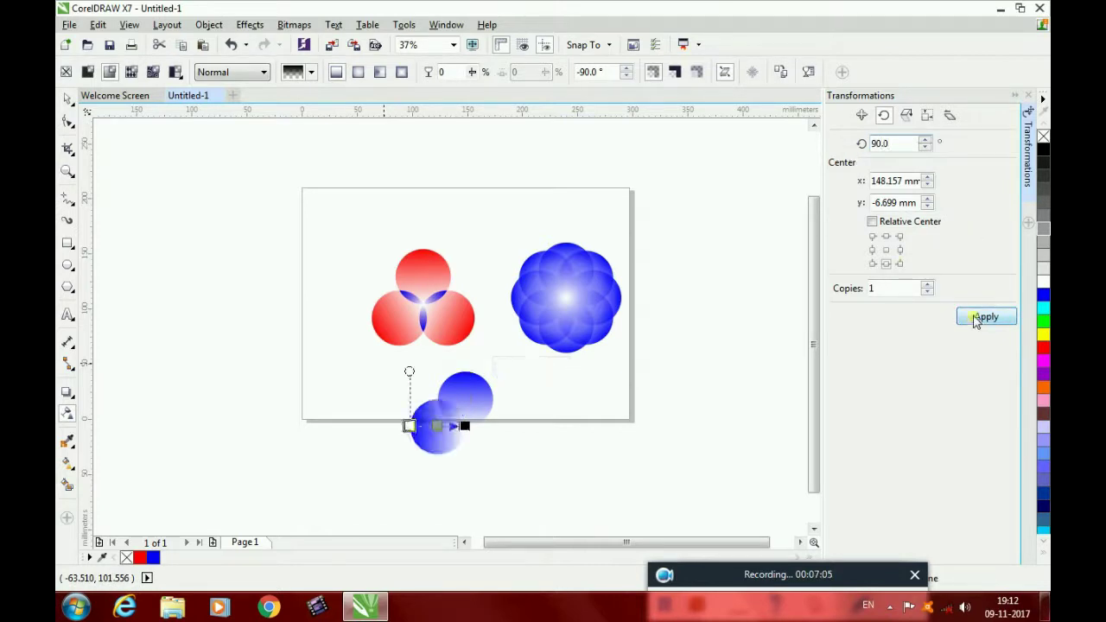
left_click(975, 318)
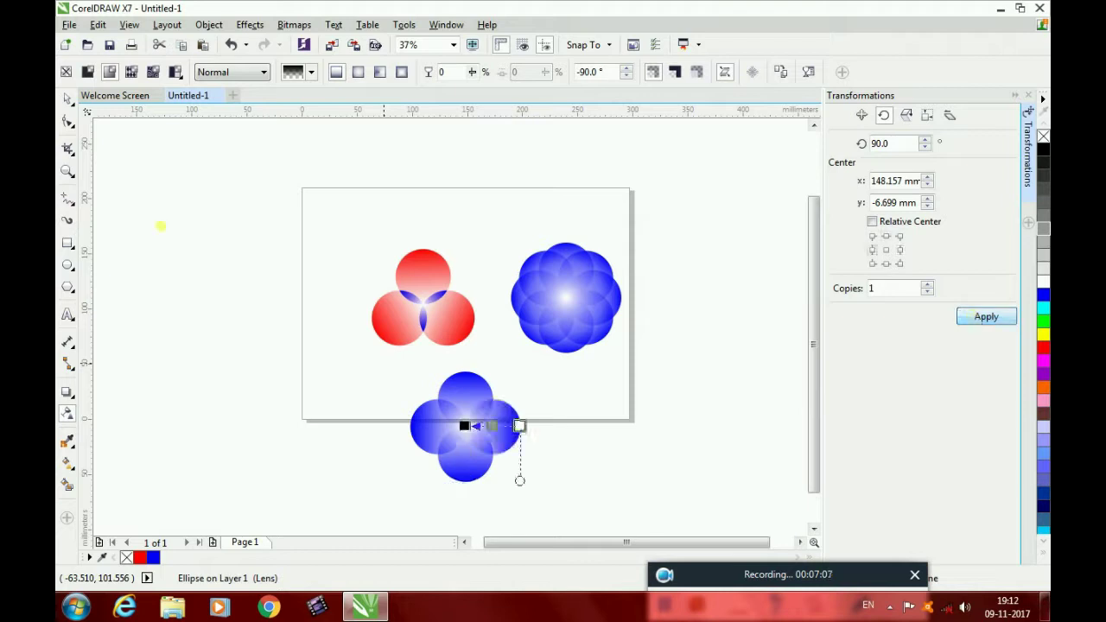
left_click(68, 101)
left_click(363, 388)
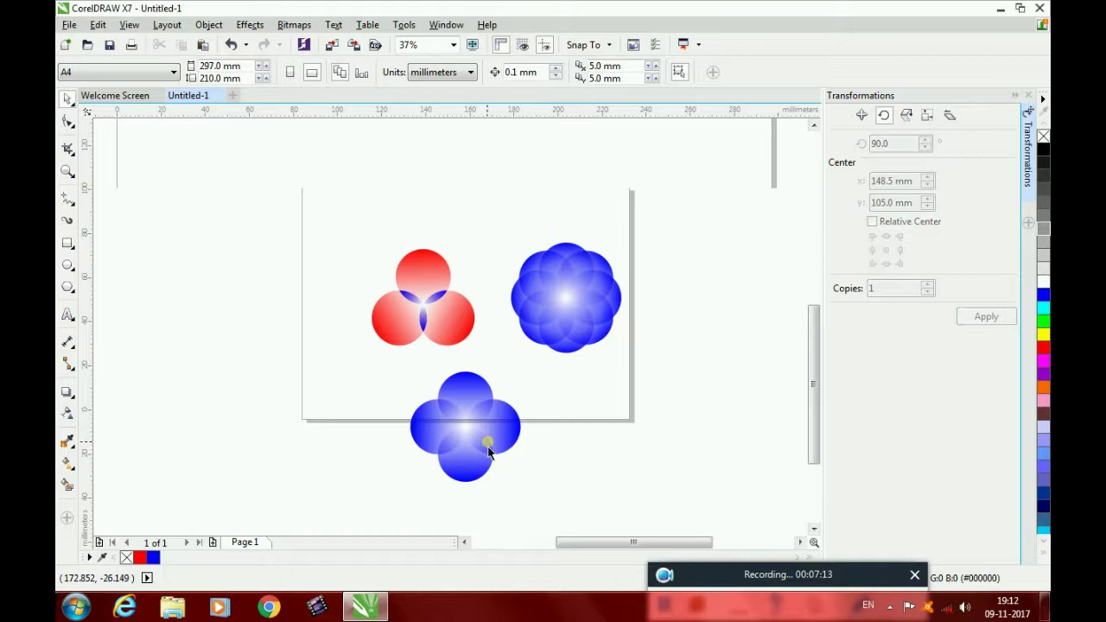
Duplicate the whole four-petal flower and move the copy beside the original, below the eight-petal flower
scroll(487, 446, "up", 2)
scroll(487, 451, "down", 2)
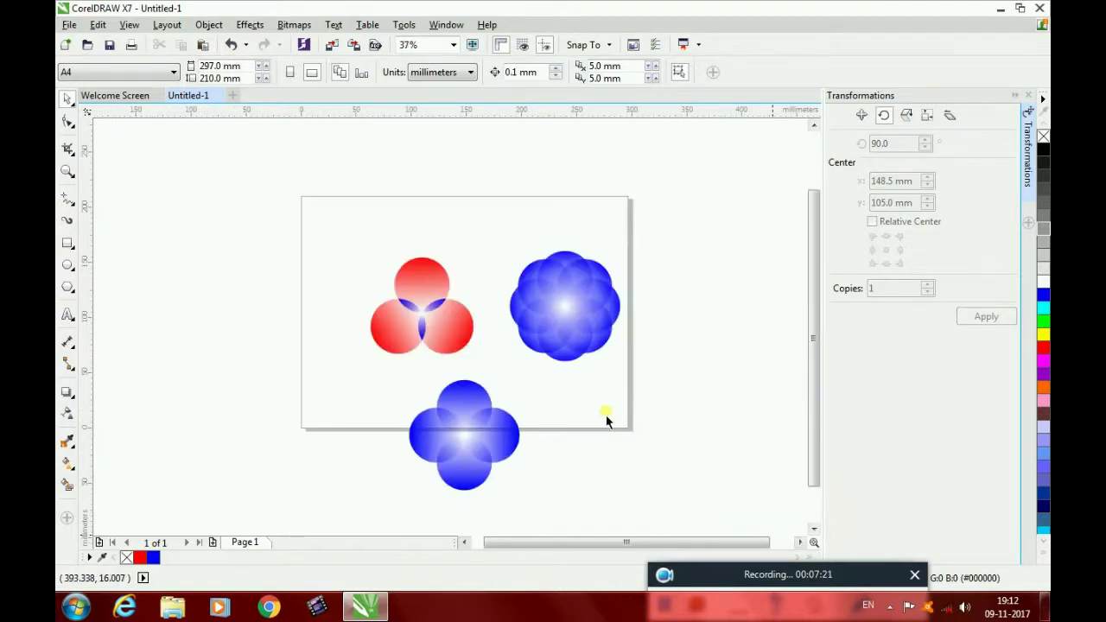
left_click_drag(368, 366, 557, 512)
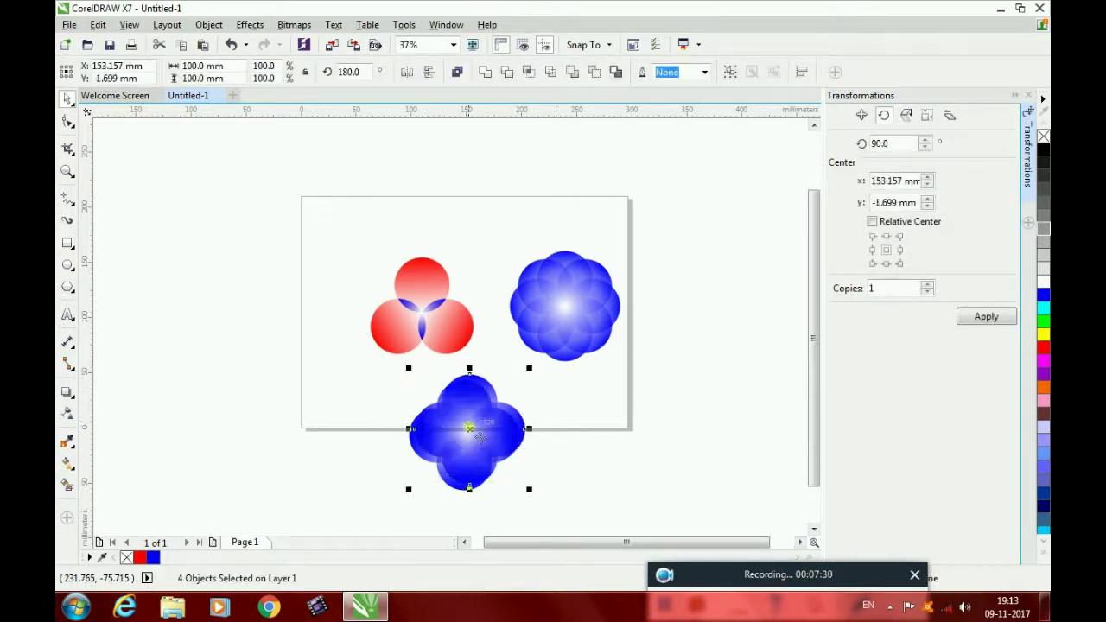
left_click_drag(469, 429, 593, 427)
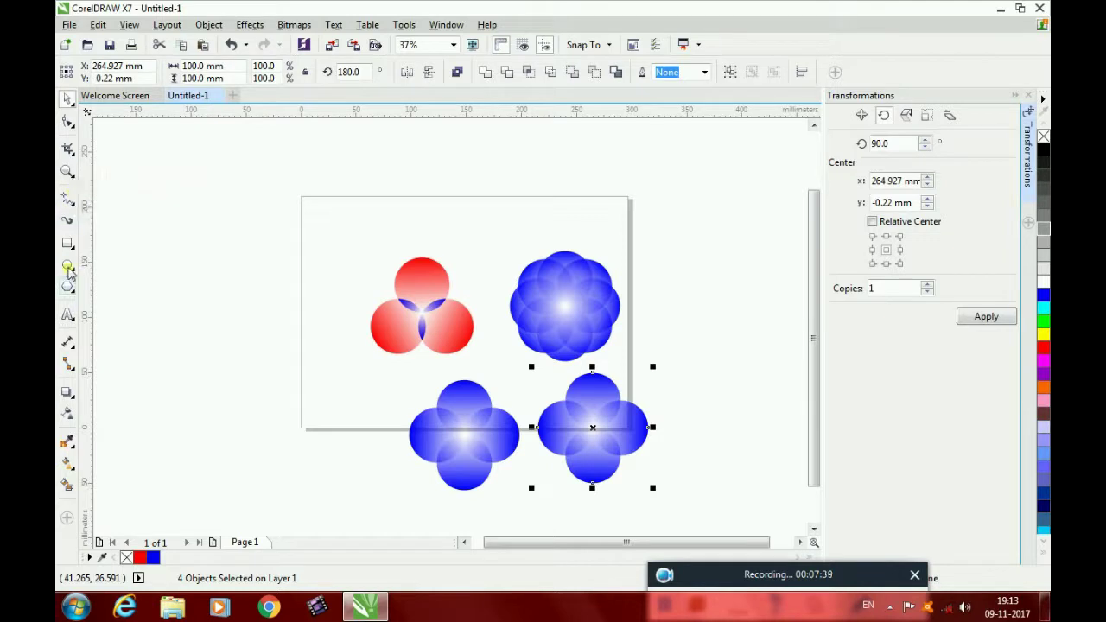
Draw a circle in the empty area left of the page and set its width and height to 50 mm
left_click_drag(192, 264, 258, 326)
left_click(197, 65)
type("5")
left_click_drag(211, 79, 178, 79)
type("50")
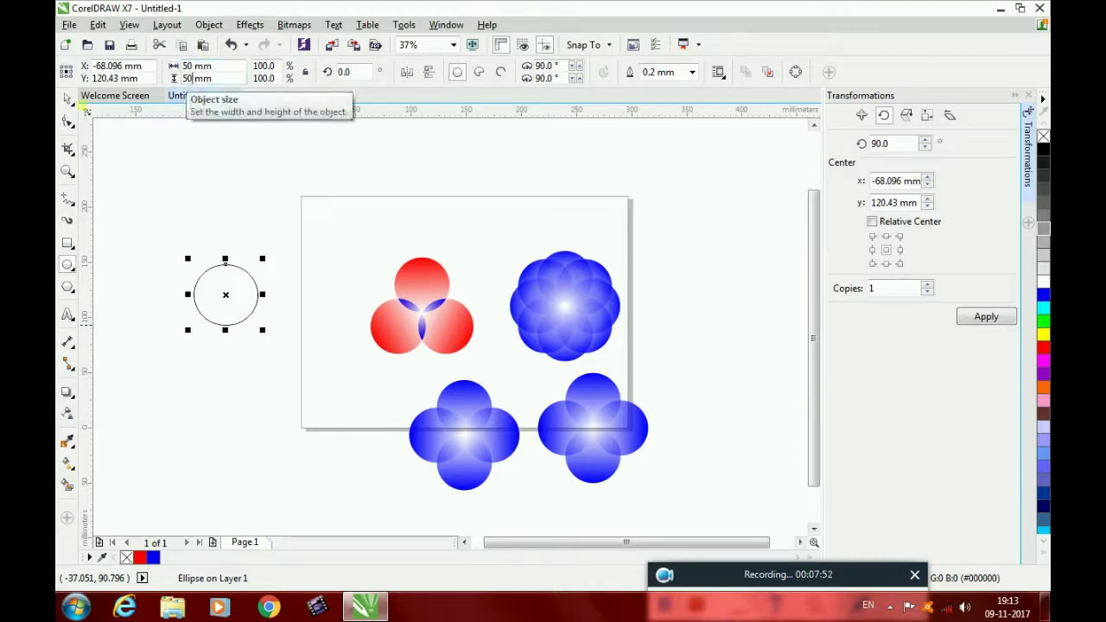
key("Return")
Move the outline circle by its centre exactly onto the top petal of the copied four-petal flower
left_click(226, 297)
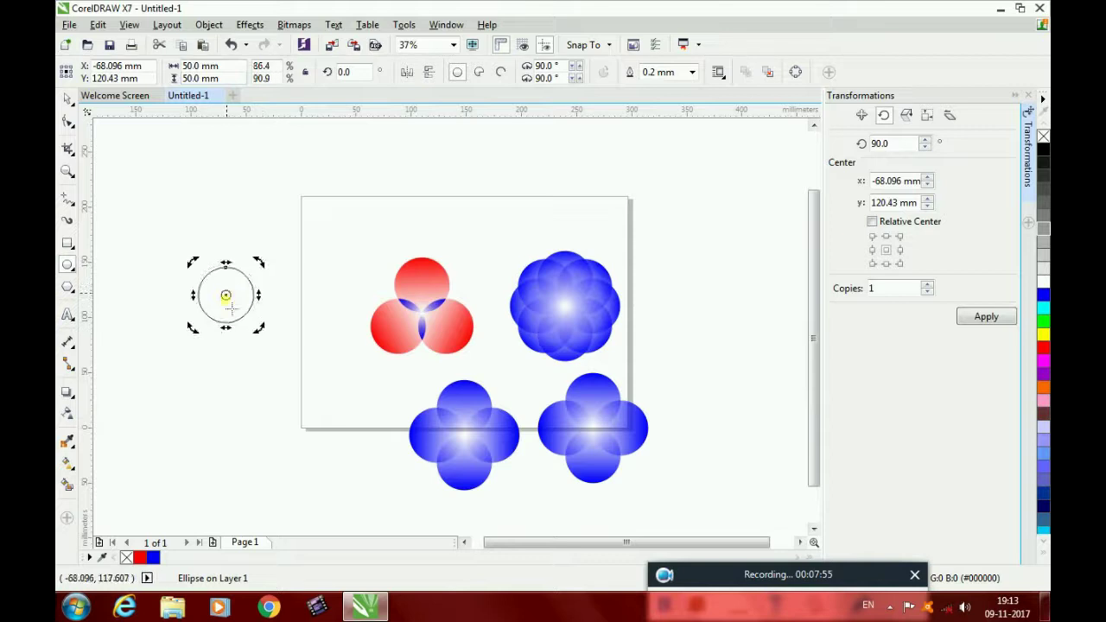
left_click(226, 297)
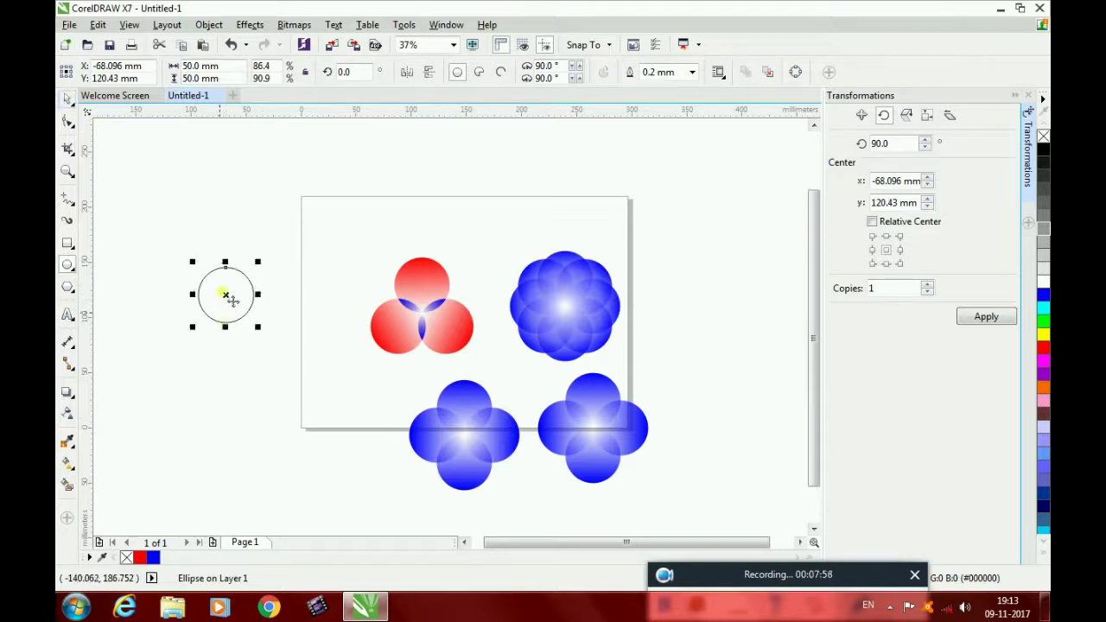
left_click_drag(226, 295, 594, 404)
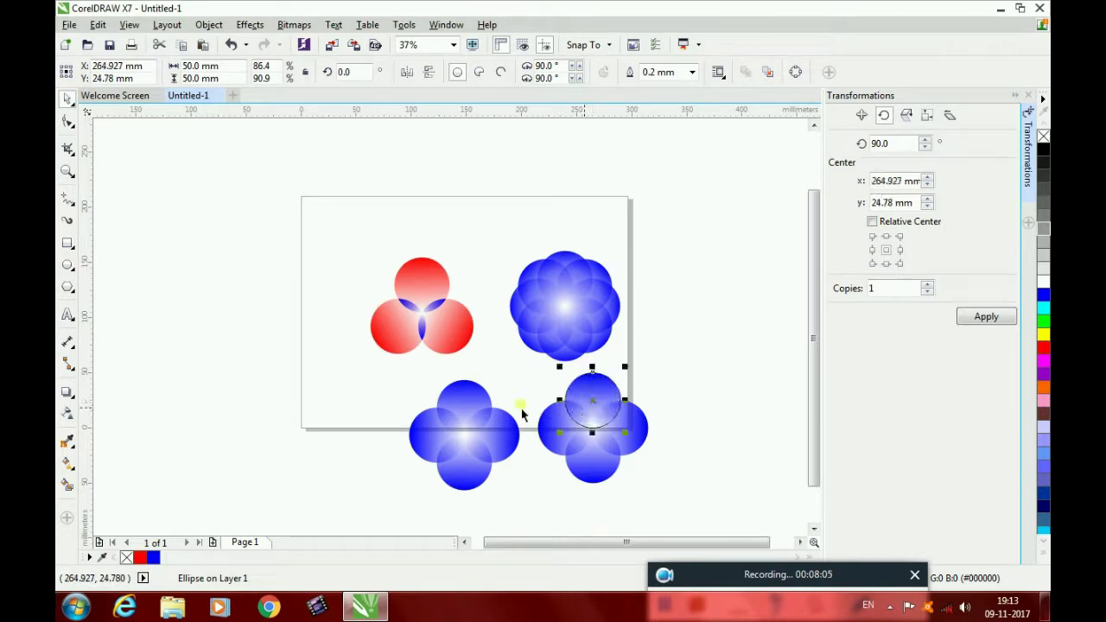
Create three copies of the outline circle, each rotated 90° about its bottom centre point, so that every petal is outlined
left_click(980, 317)
left_click(886, 263)
left_click(991, 318)
left_click(993, 321)
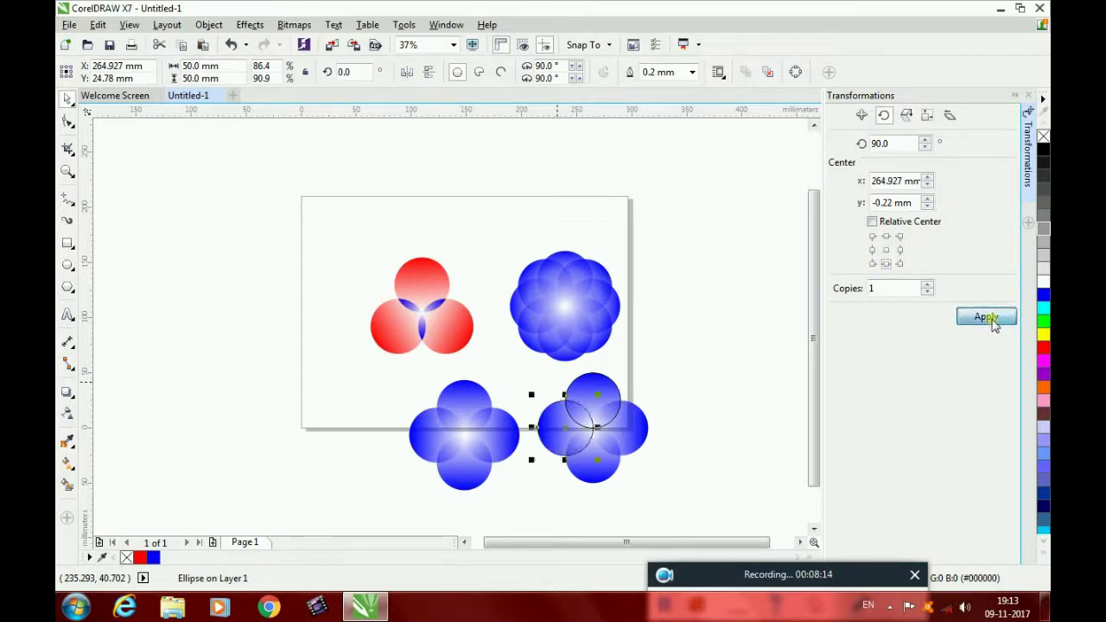
left_click(993, 321)
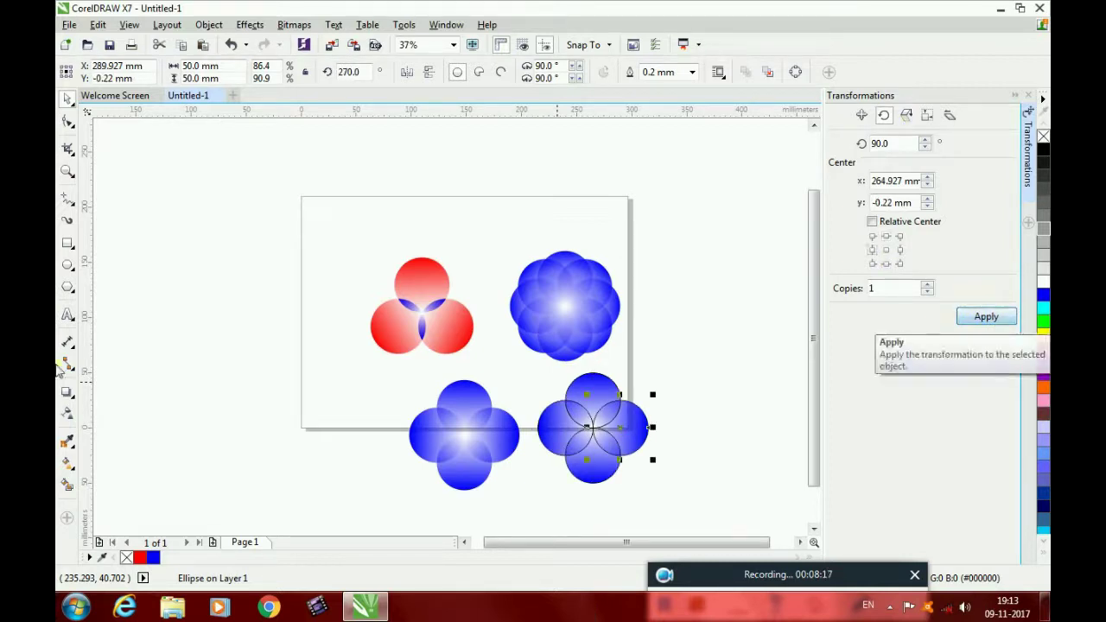
Smart-fill the four overlap areas between neighbouring petals of the outlined four-petal flower with dark blue
left_click(68, 484)
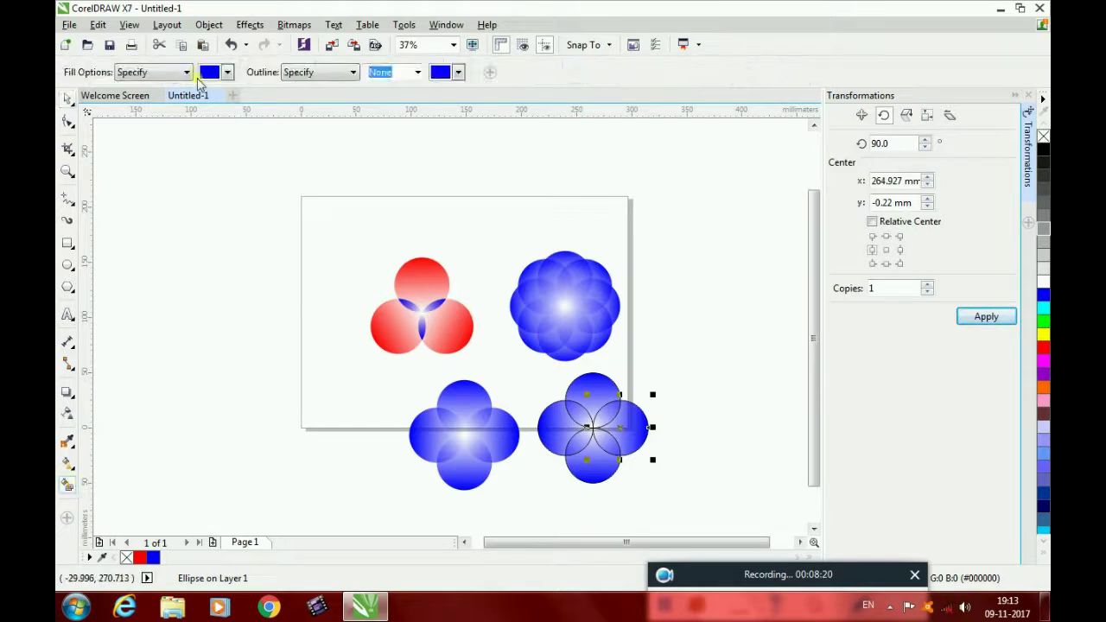
left_click(228, 73)
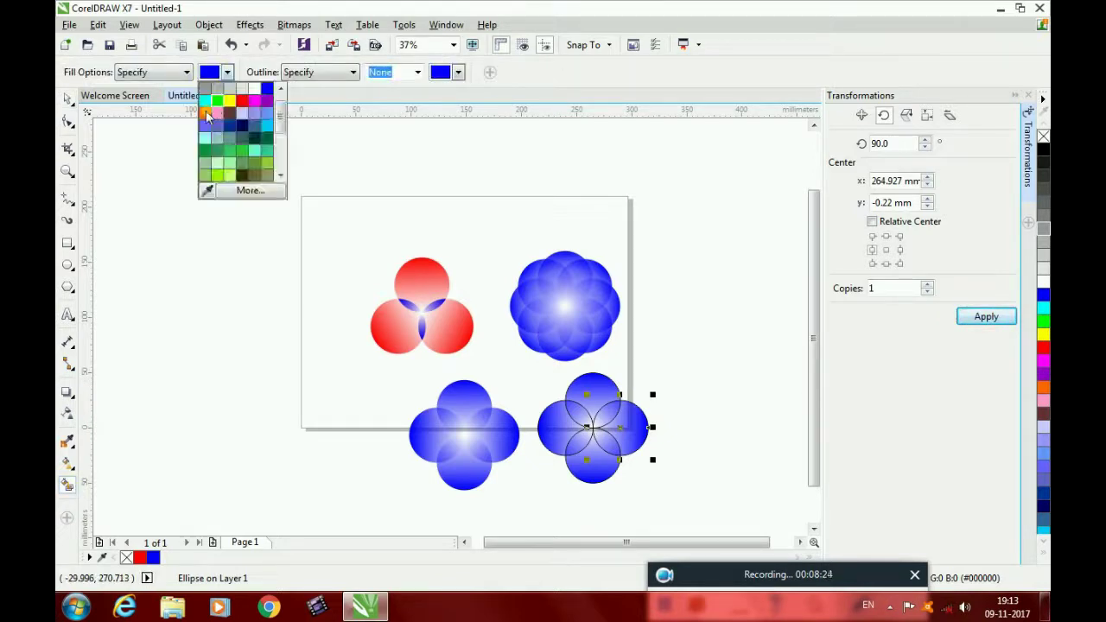
left_click(206, 113)
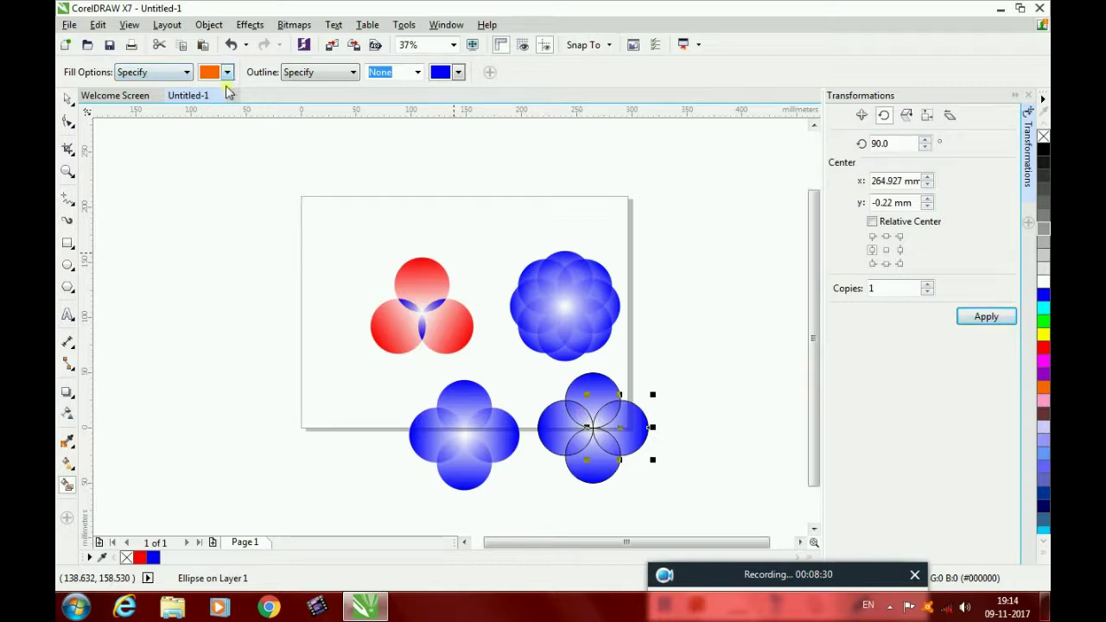
left_click(227, 72)
left_click(234, 102)
left_click(580, 416)
left_click(582, 446)
left_click(608, 441)
left_click(619, 417)
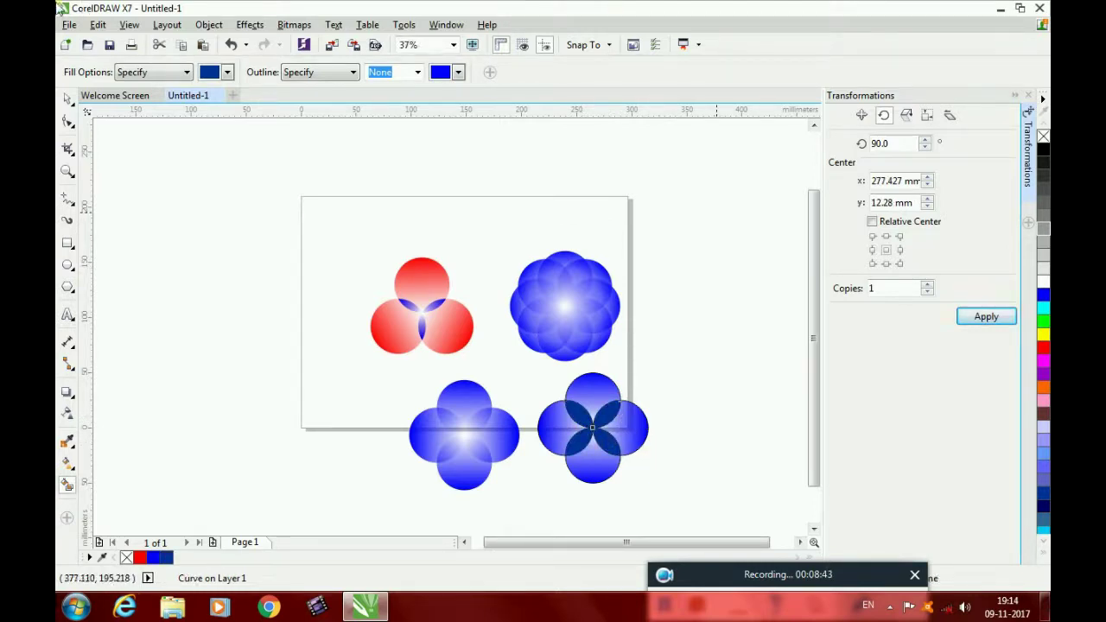
left_click(68, 99)
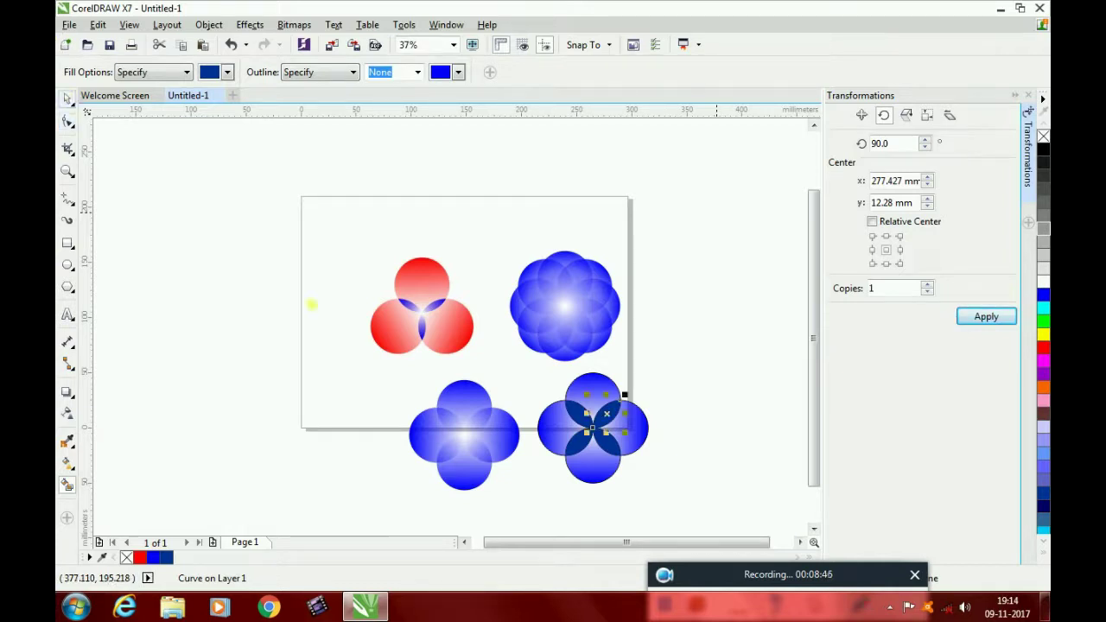
left_click(382, 362)
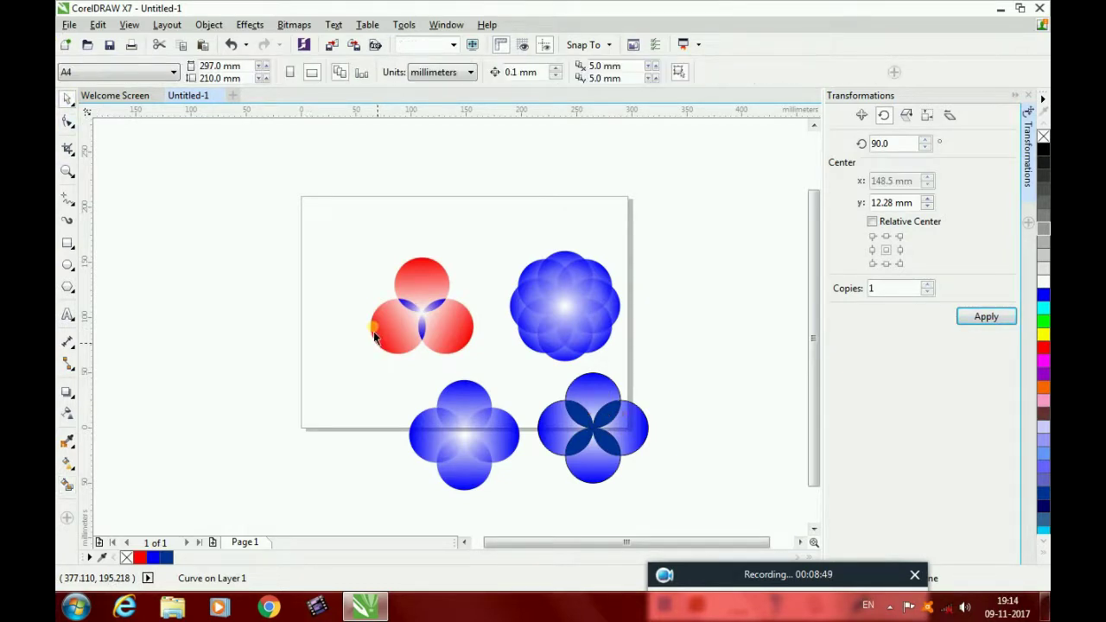
left_click(486, 371)
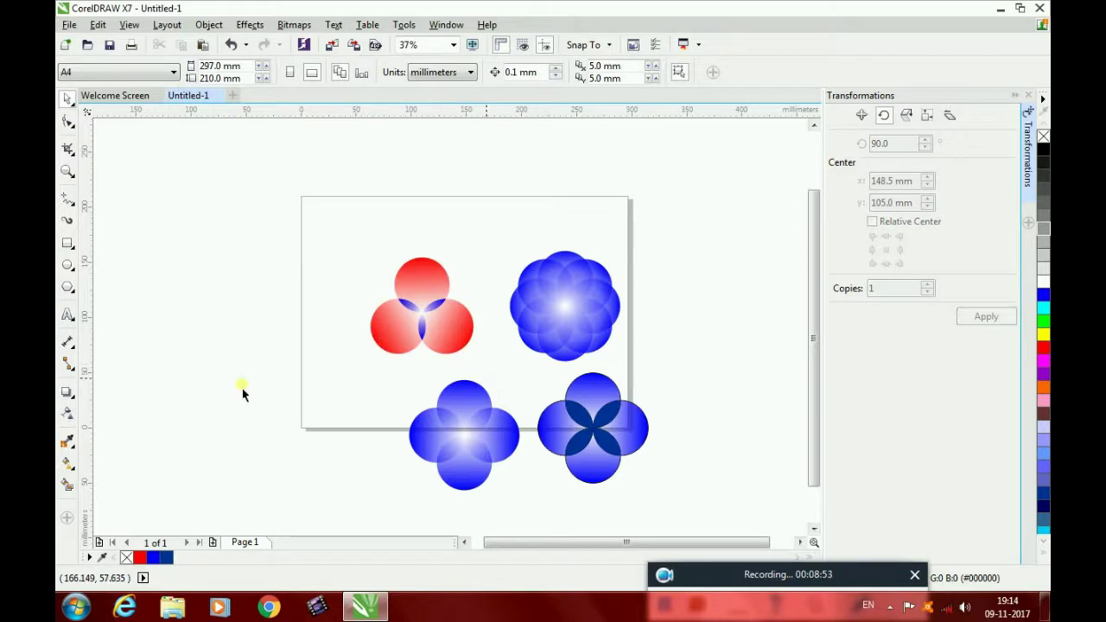
Duplicate the top petal of the plain four-petal flower and move the copy to the empty area at the page's left edge
left_click(487, 403)
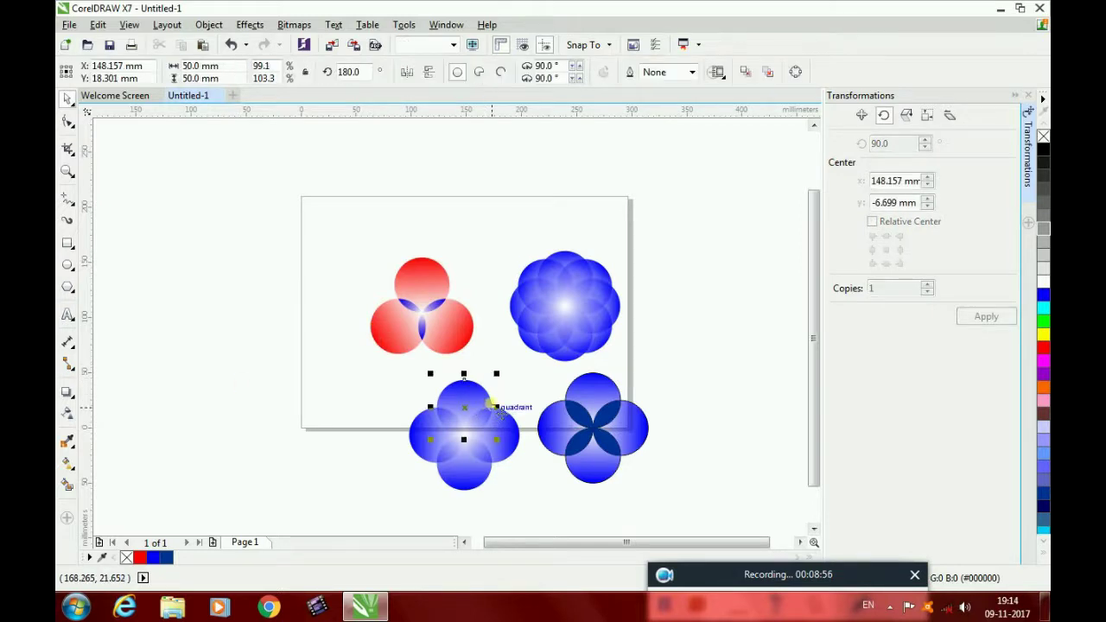
key("ctrl+d")
left_click_drag(462, 416, 280, 381)
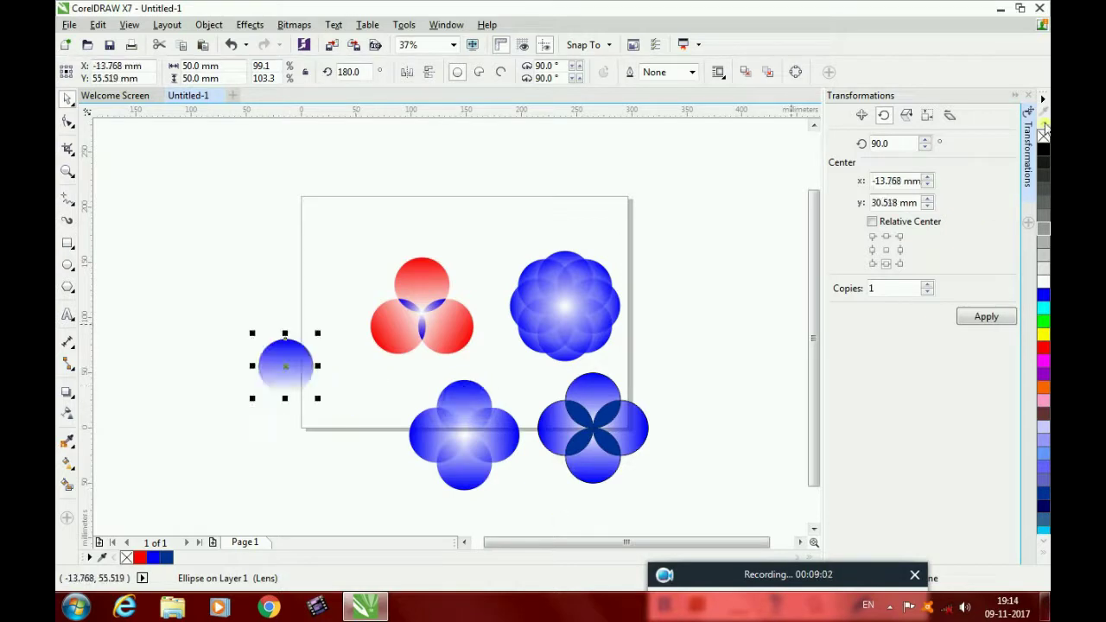
Fill the copied gradient circle with black and mirror it vertically
left_click(1042, 150)
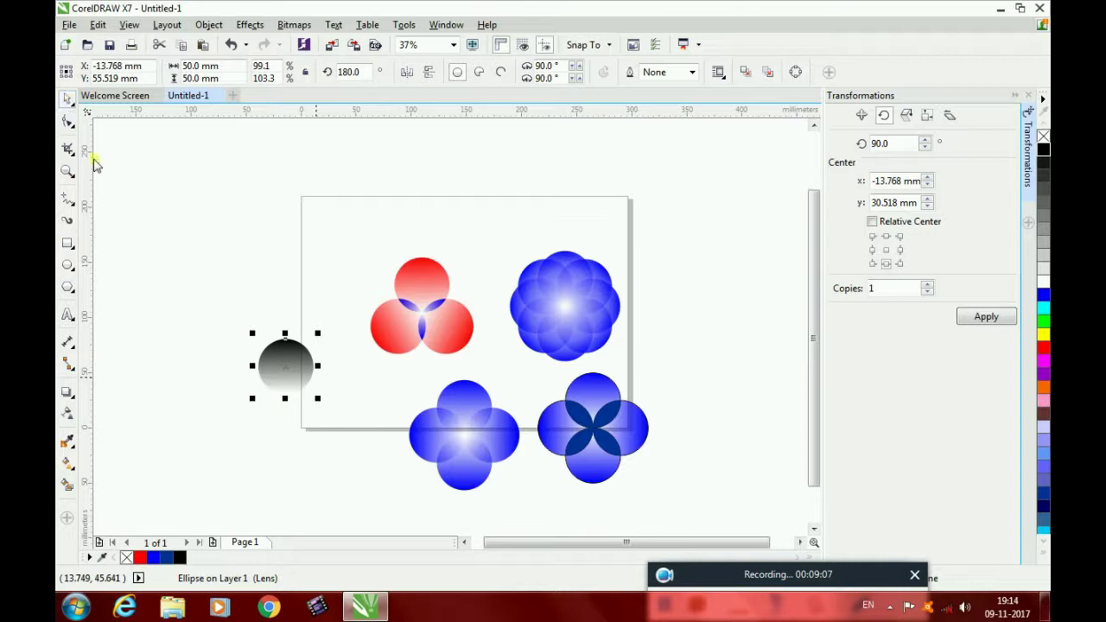
left_click(429, 75)
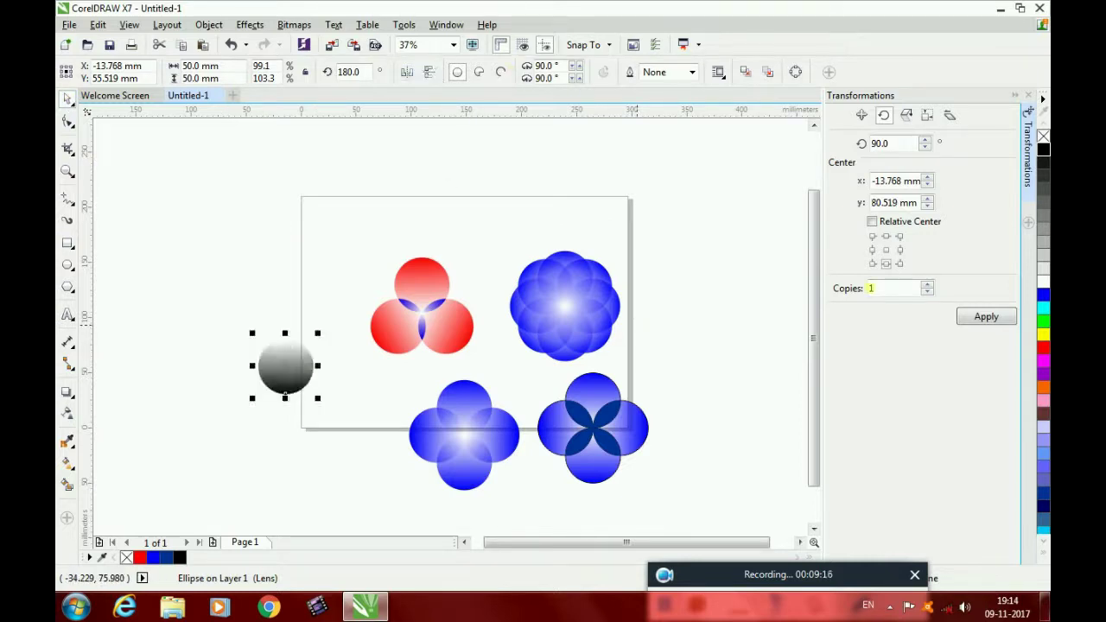
Create seven copies of the black gradient circle, each rotated 45° about its bottom centre point, to complete an eight-petal flower
double_click(876, 143)
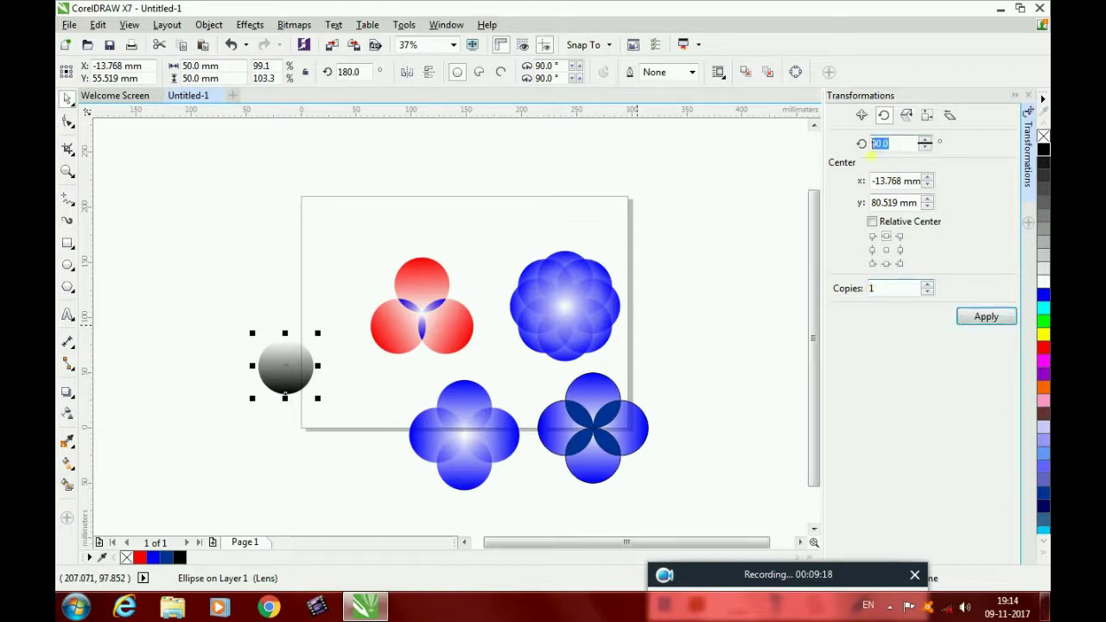
type("45")
left_click(992, 317)
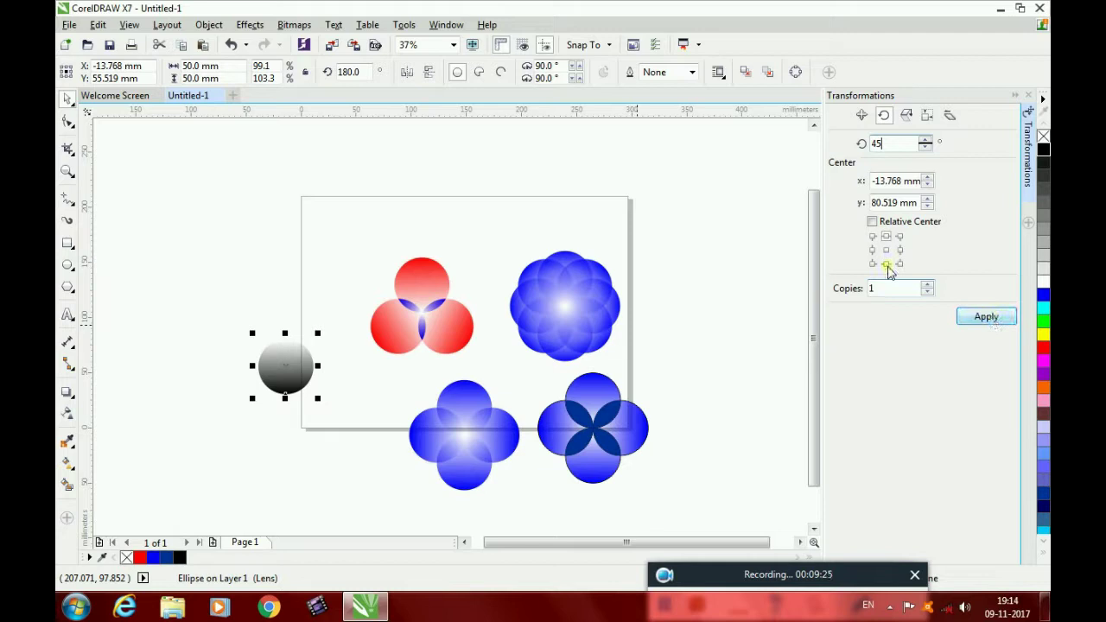
left_click(974, 319)
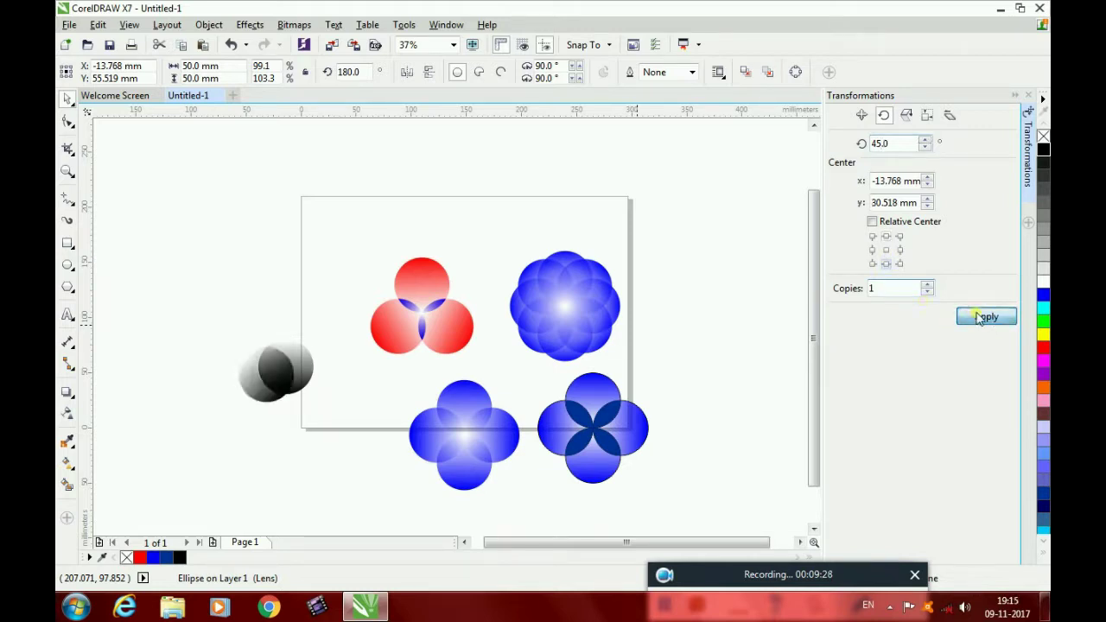
left_click(975, 319)
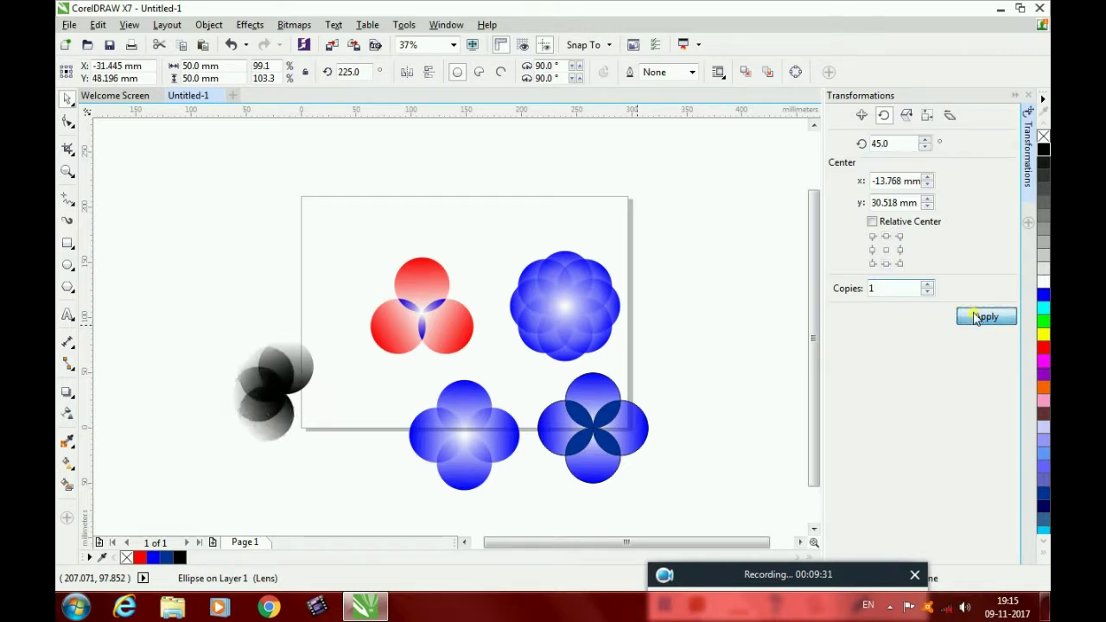
left_click(975, 319)
left_click(975, 318)
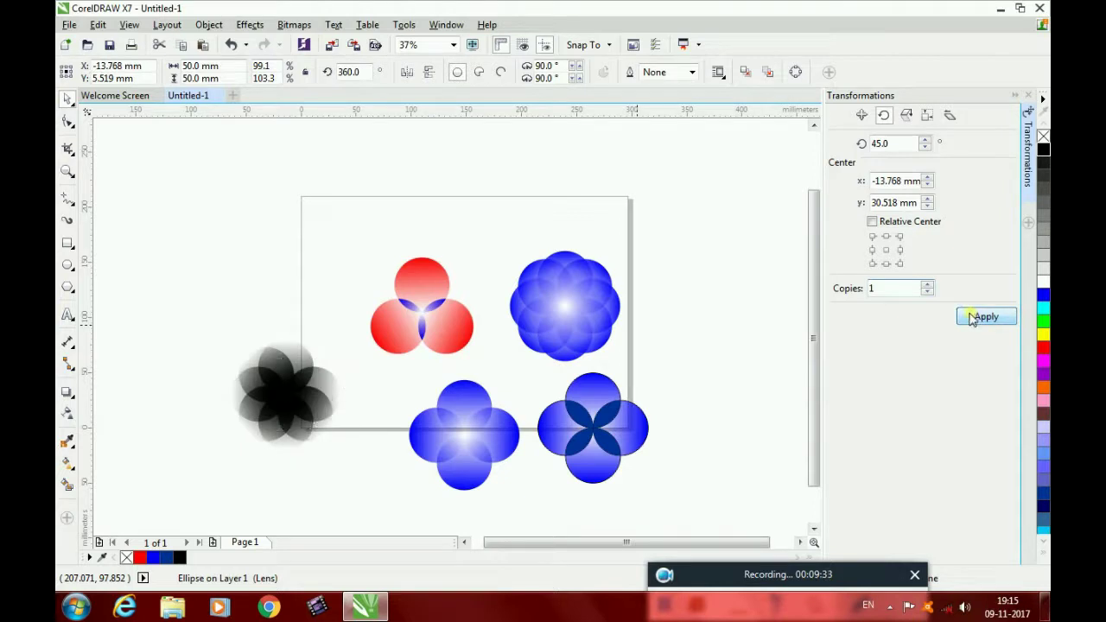
left_click(976, 319)
left_click(976, 319)
left_click(975, 319)
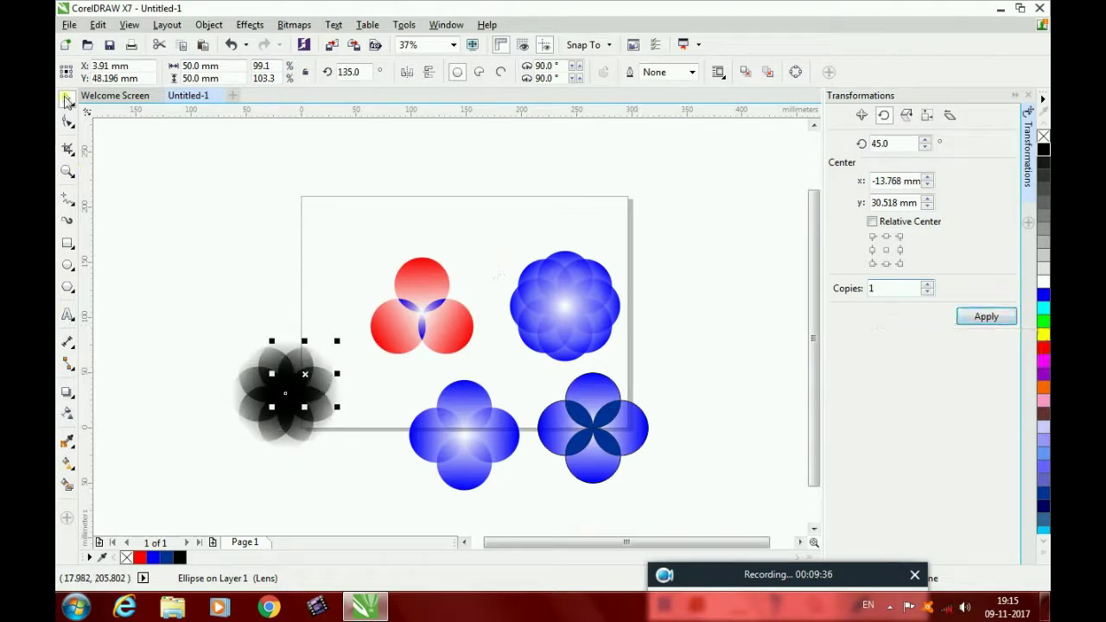
left_click(291, 279)
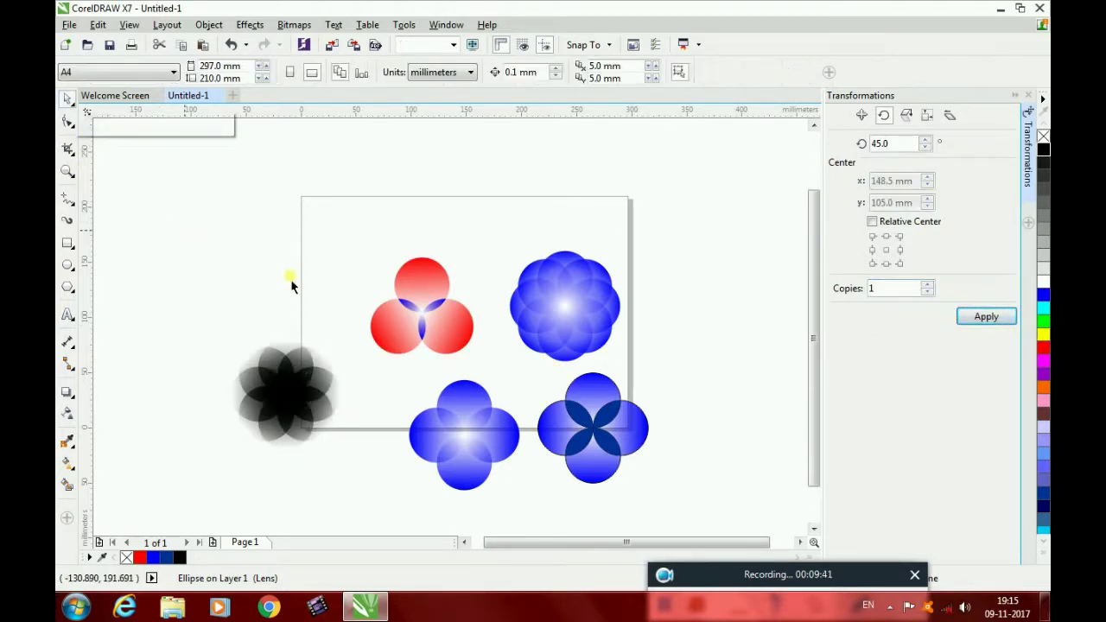
scroll(291, 279, "down", 3)
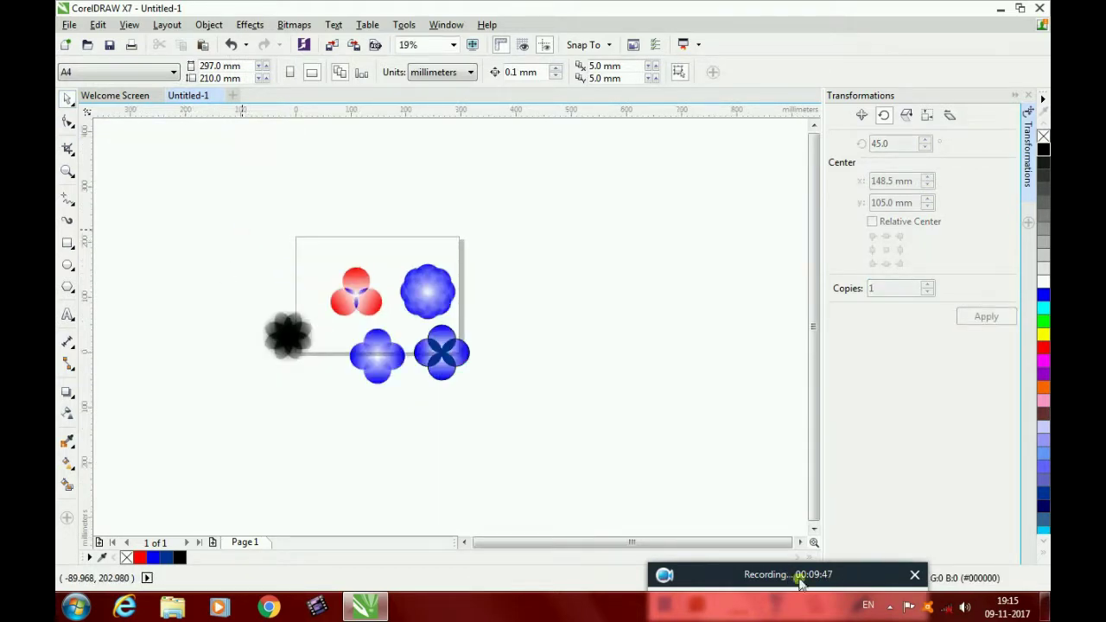
mouse_move(791, 586)
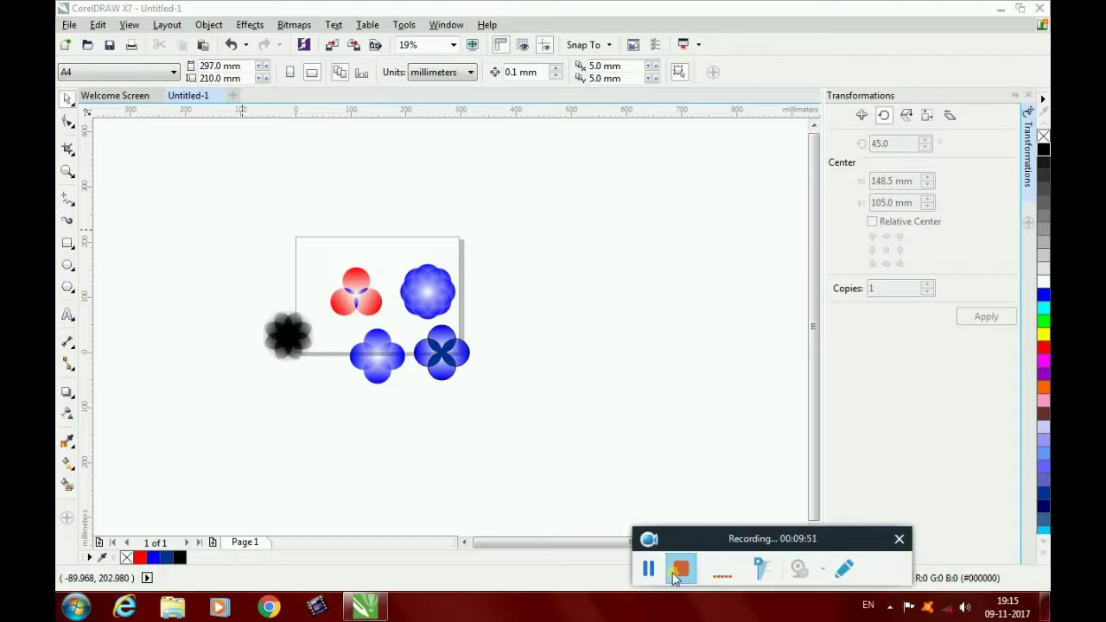
left_click(679, 570)
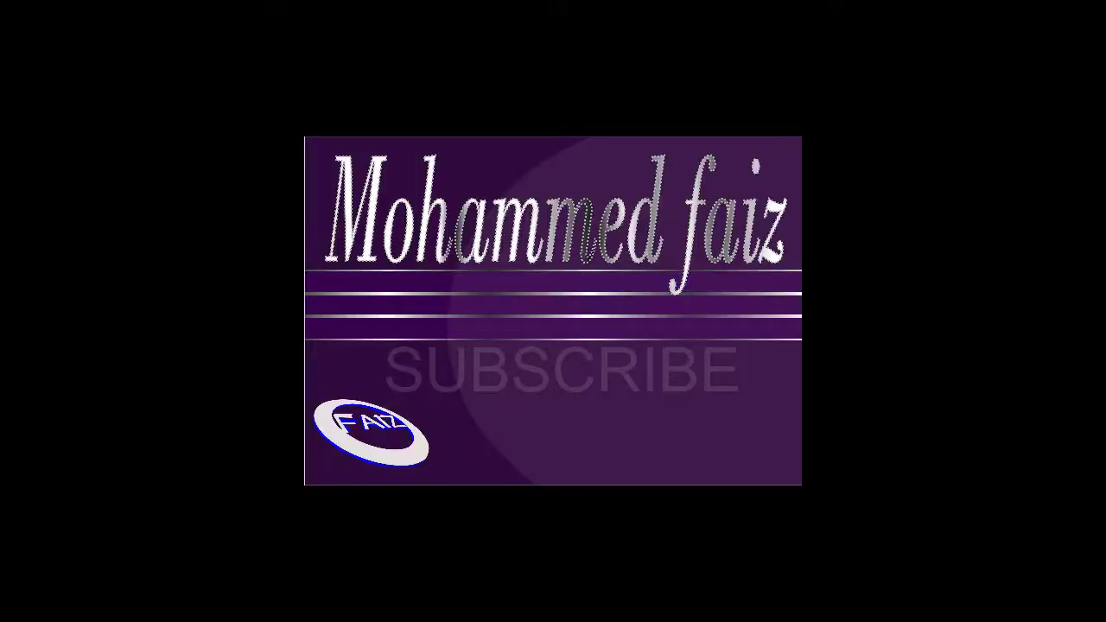